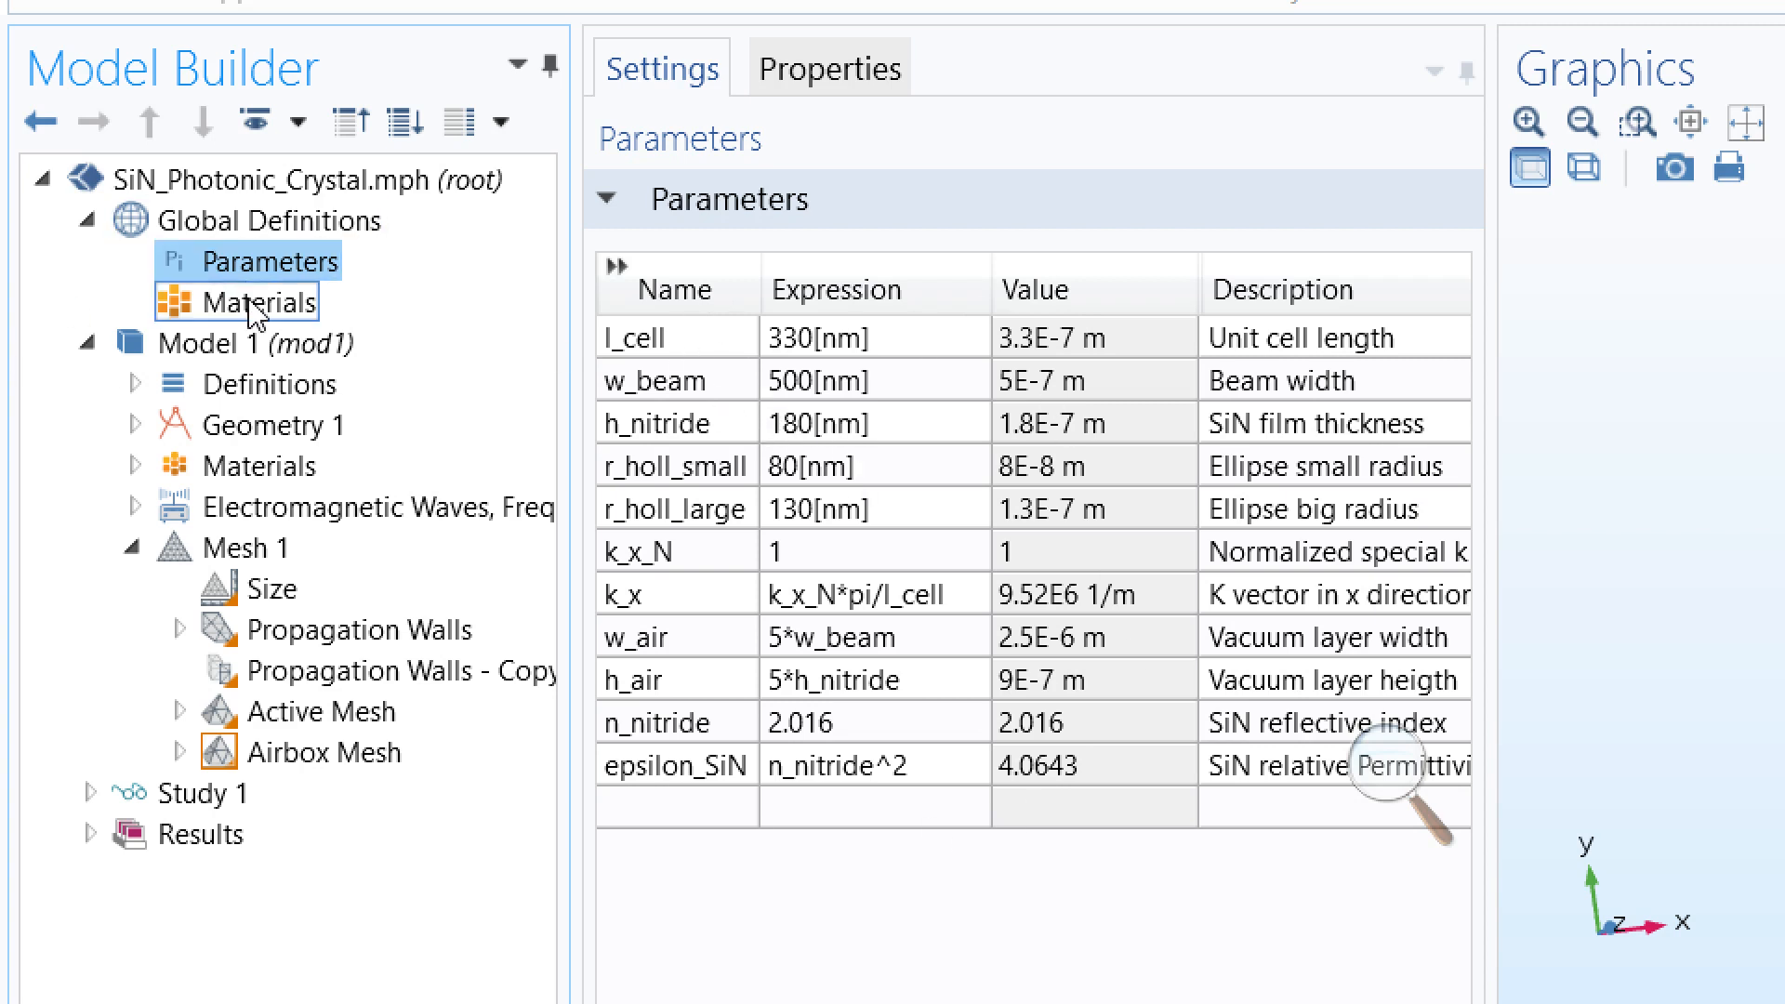
Review the global materials, the model's materials and definitions, and the general settings of Geometry 1.
click(177, 299)
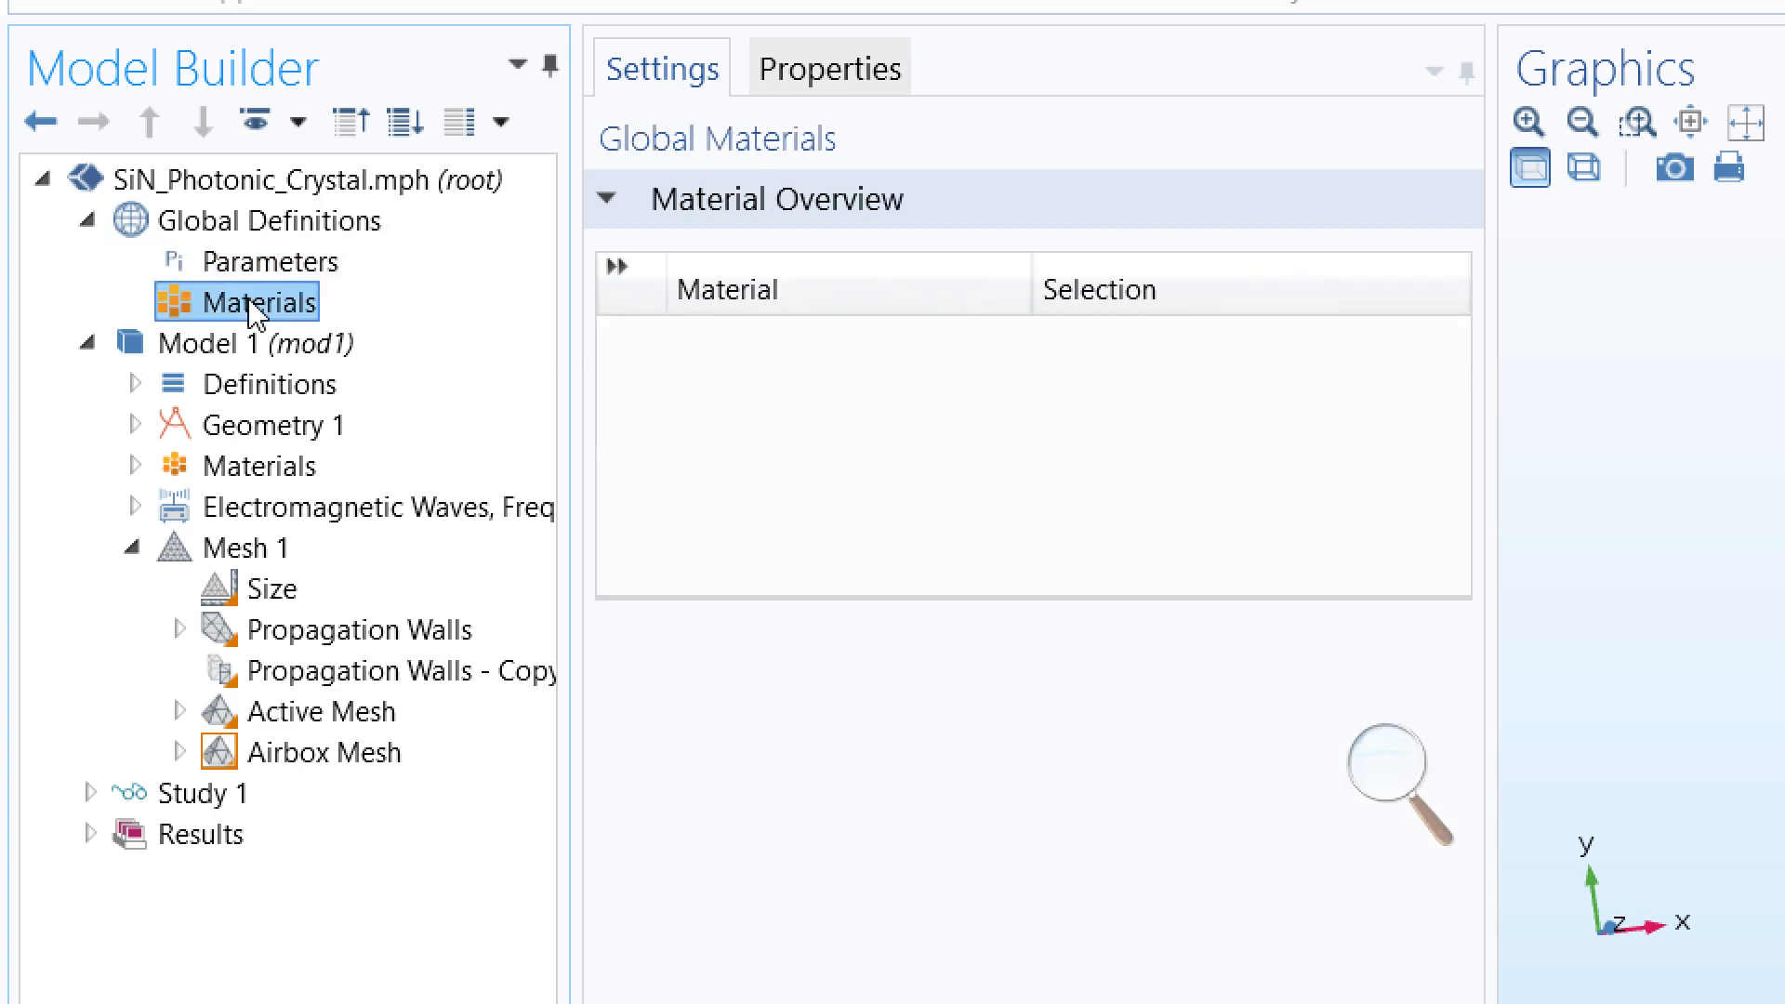
click(210, 465)
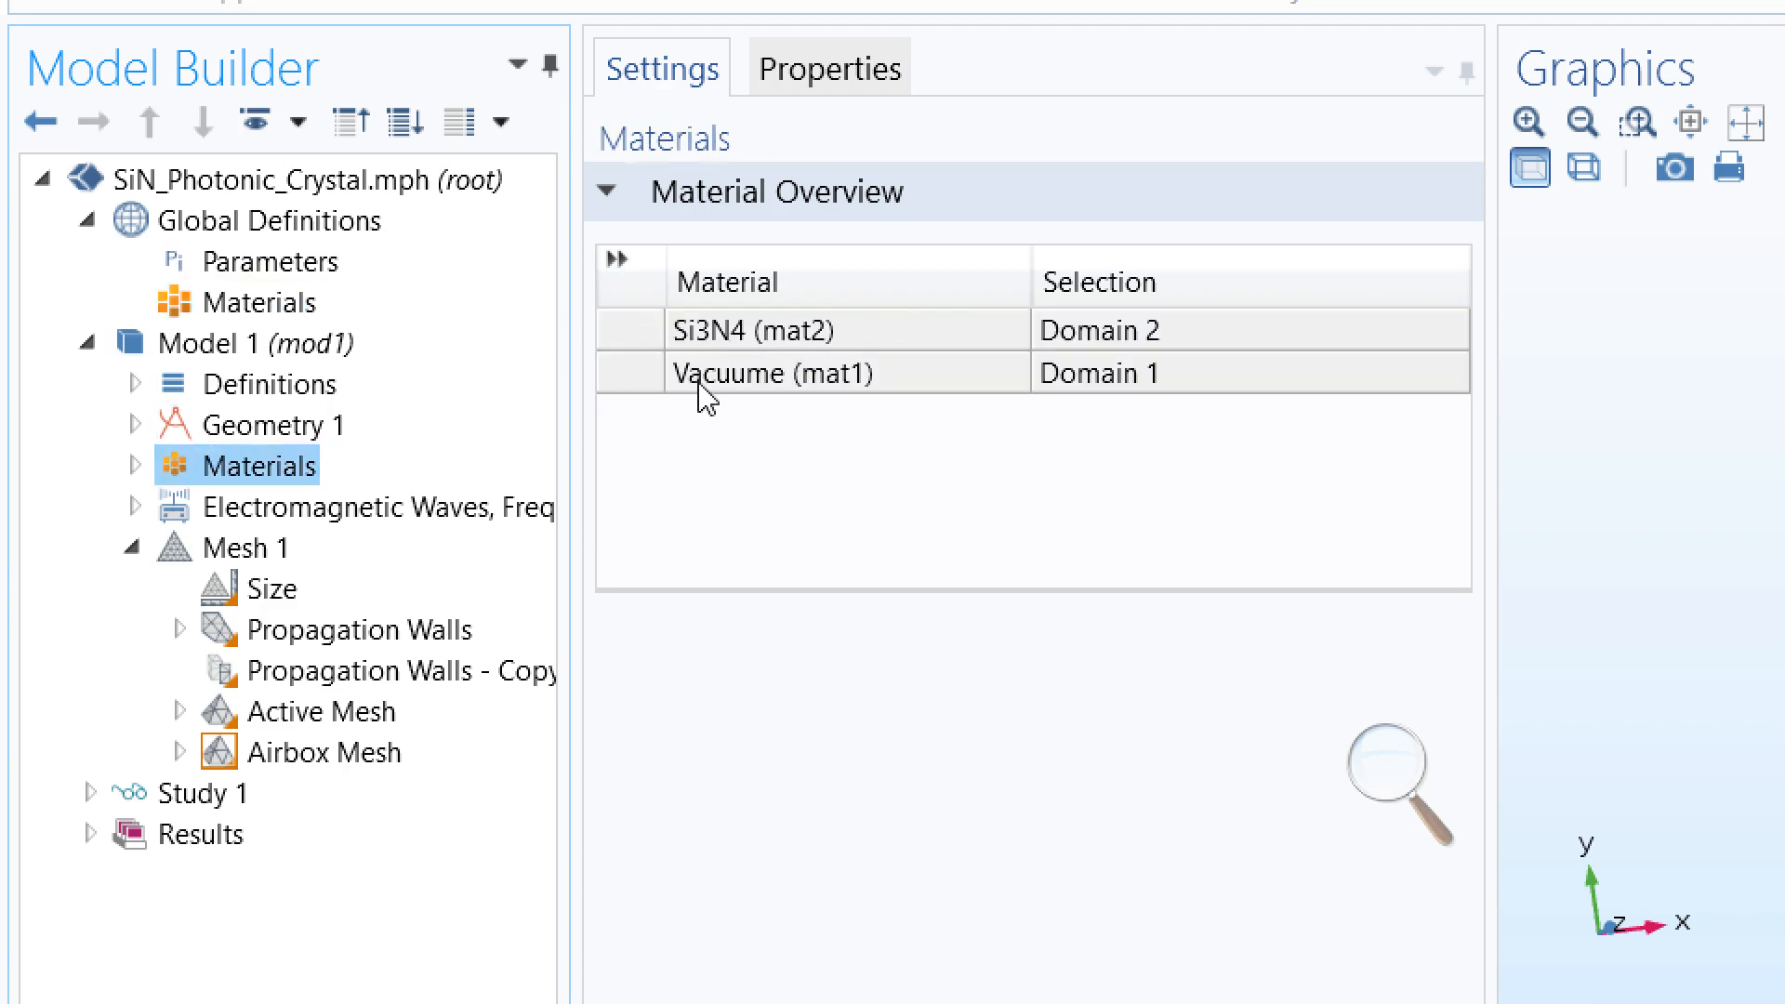
click(283, 382)
click(136, 385)
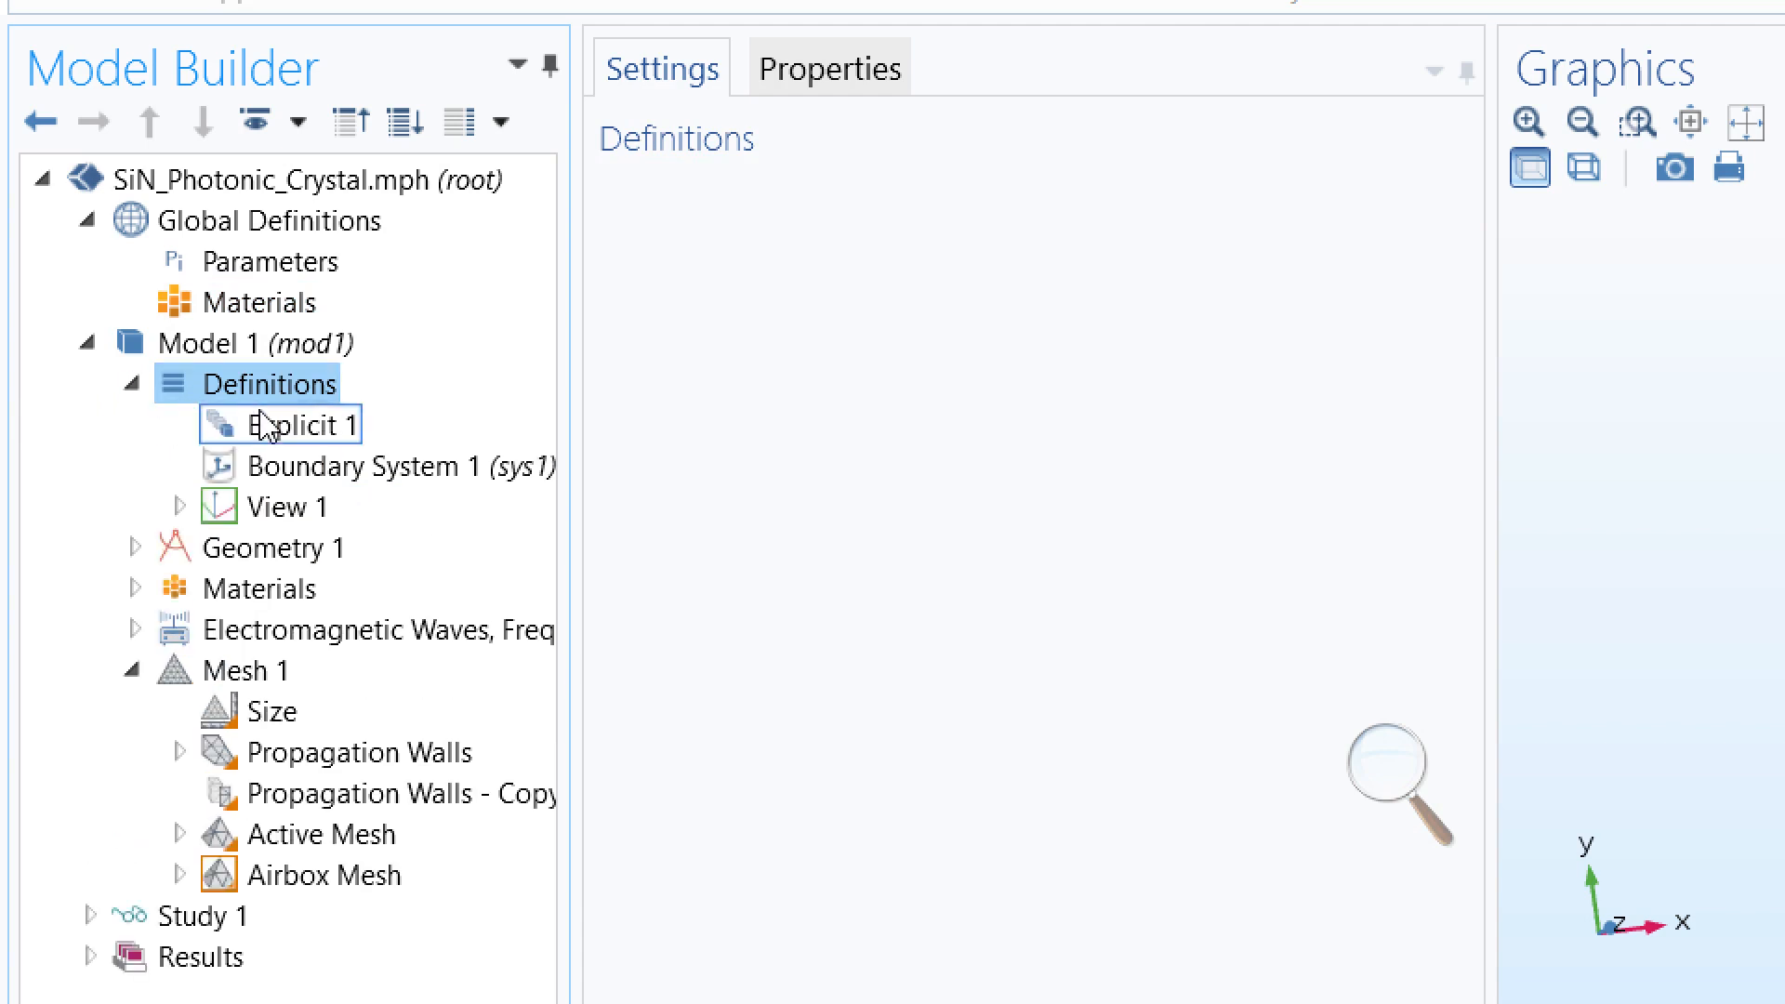
click(134, 386)
click(136, 426)
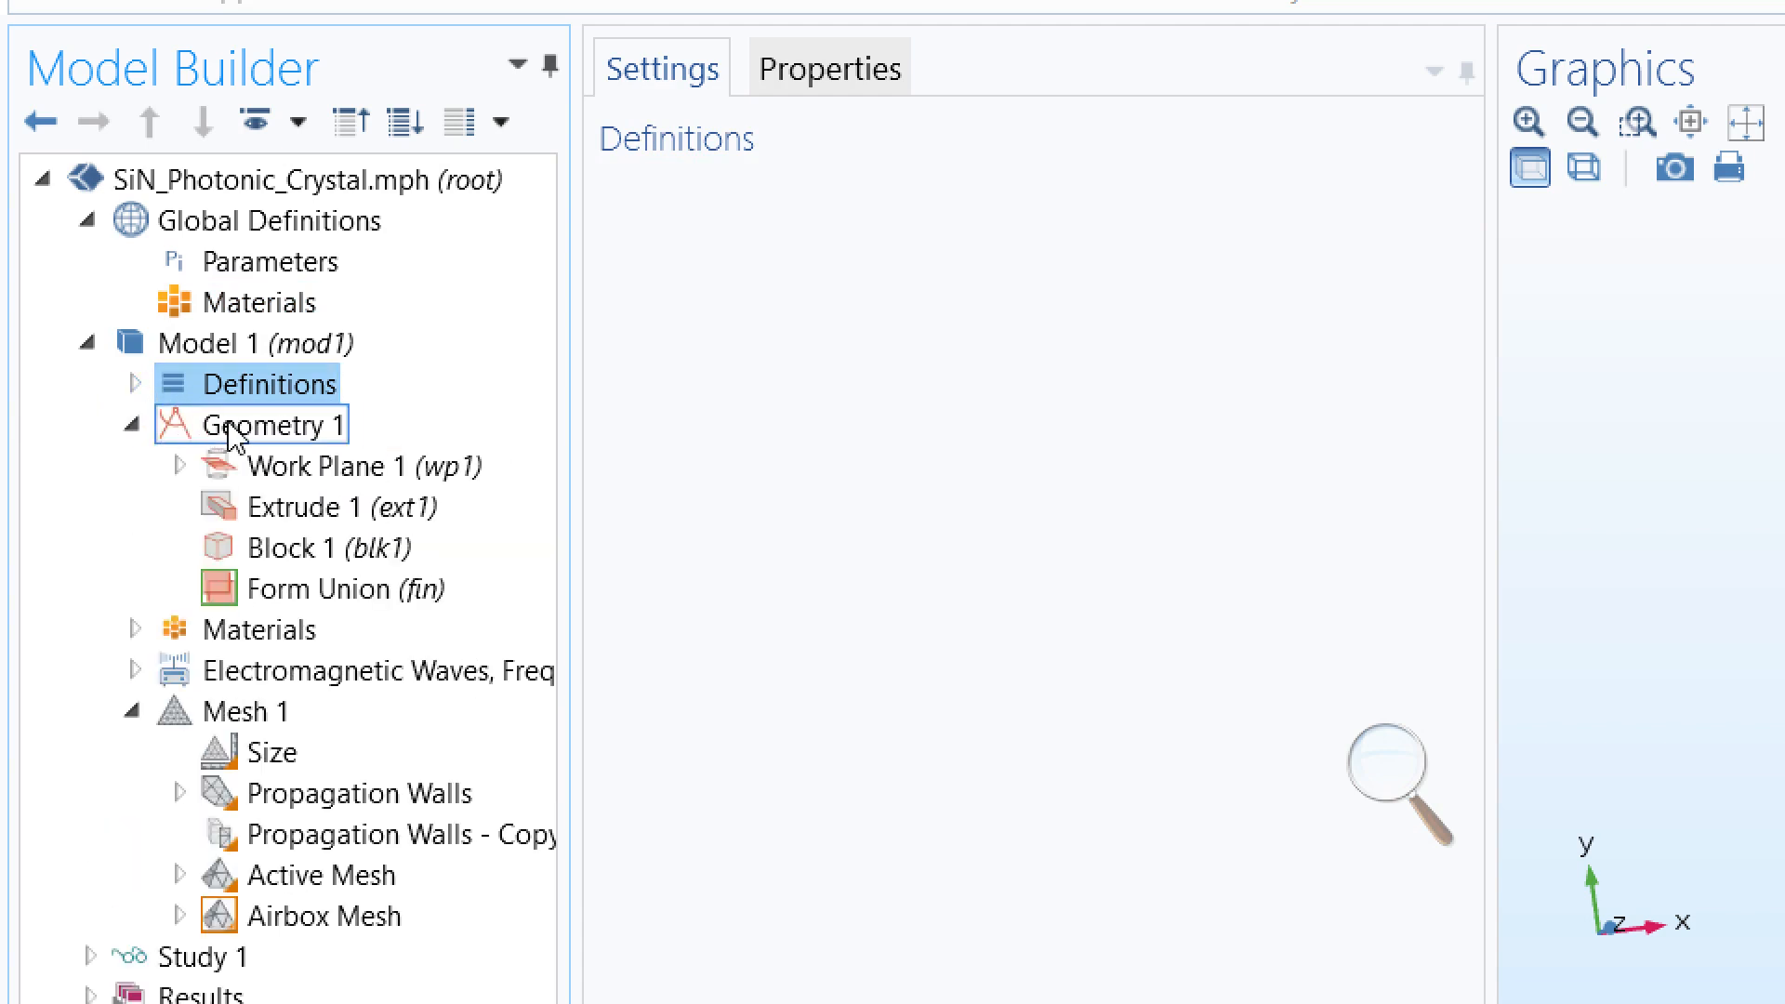
click(227, 426)
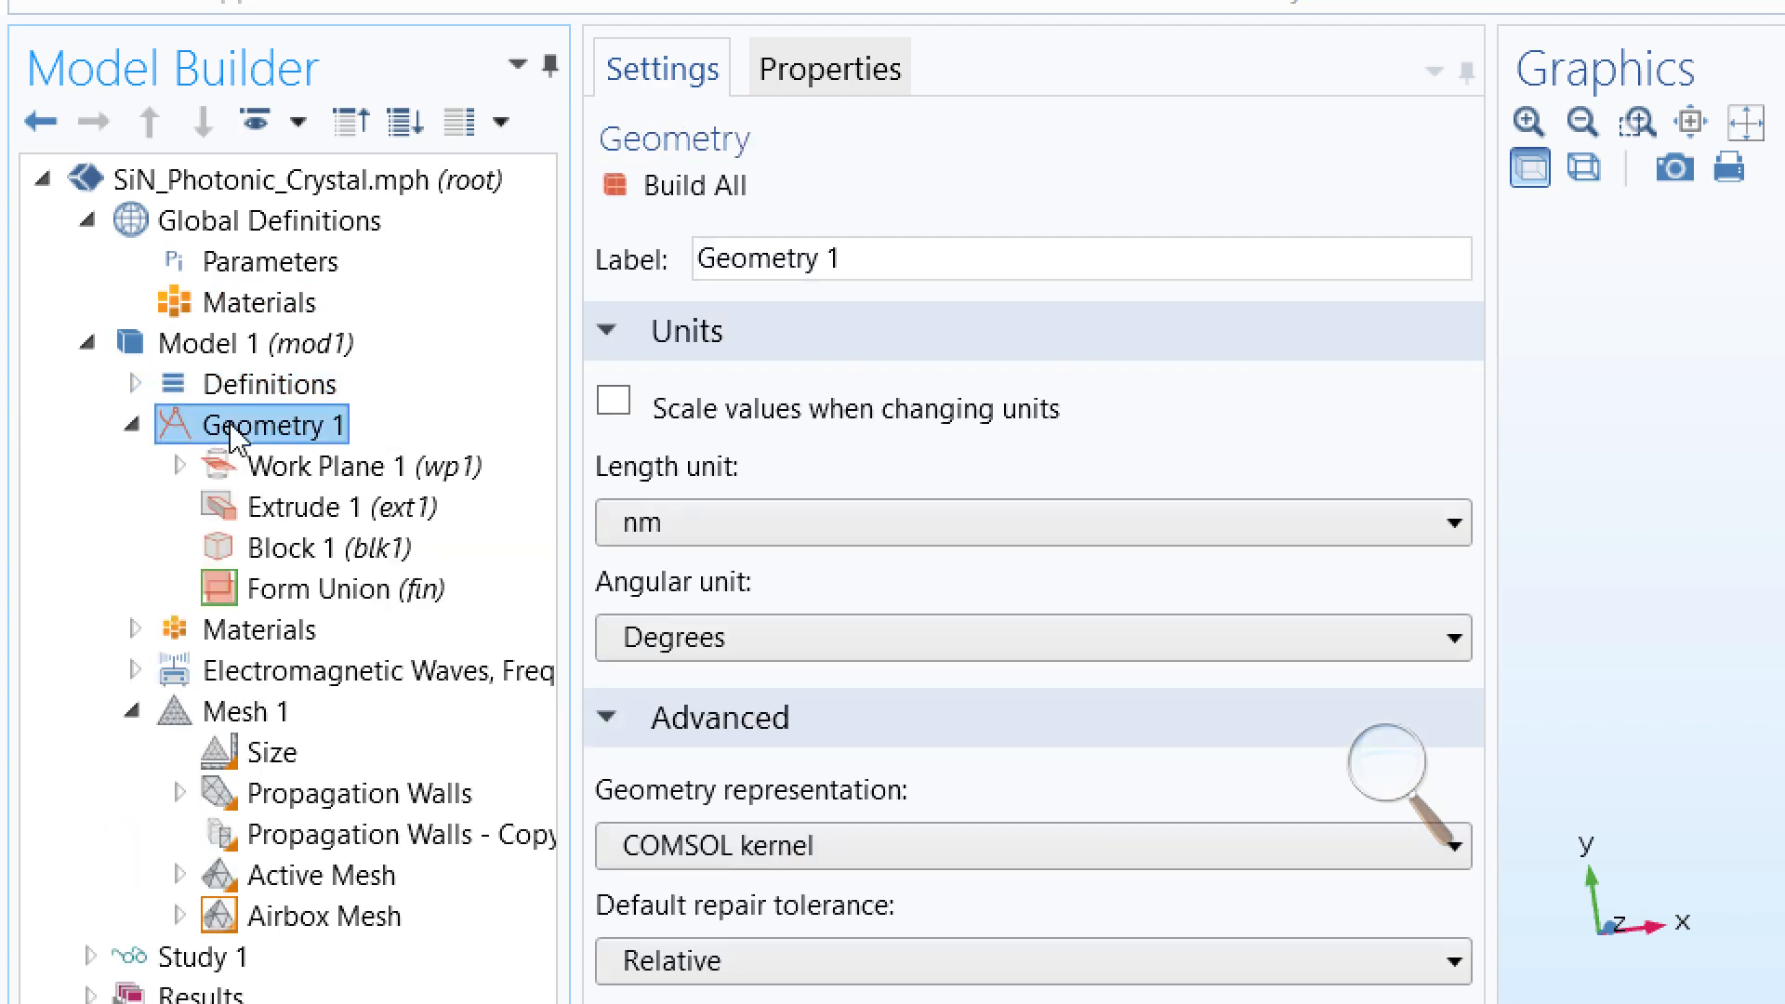
Build the geometry up to Work Plane 1 and fit the plane in the view.
click(453, 464)
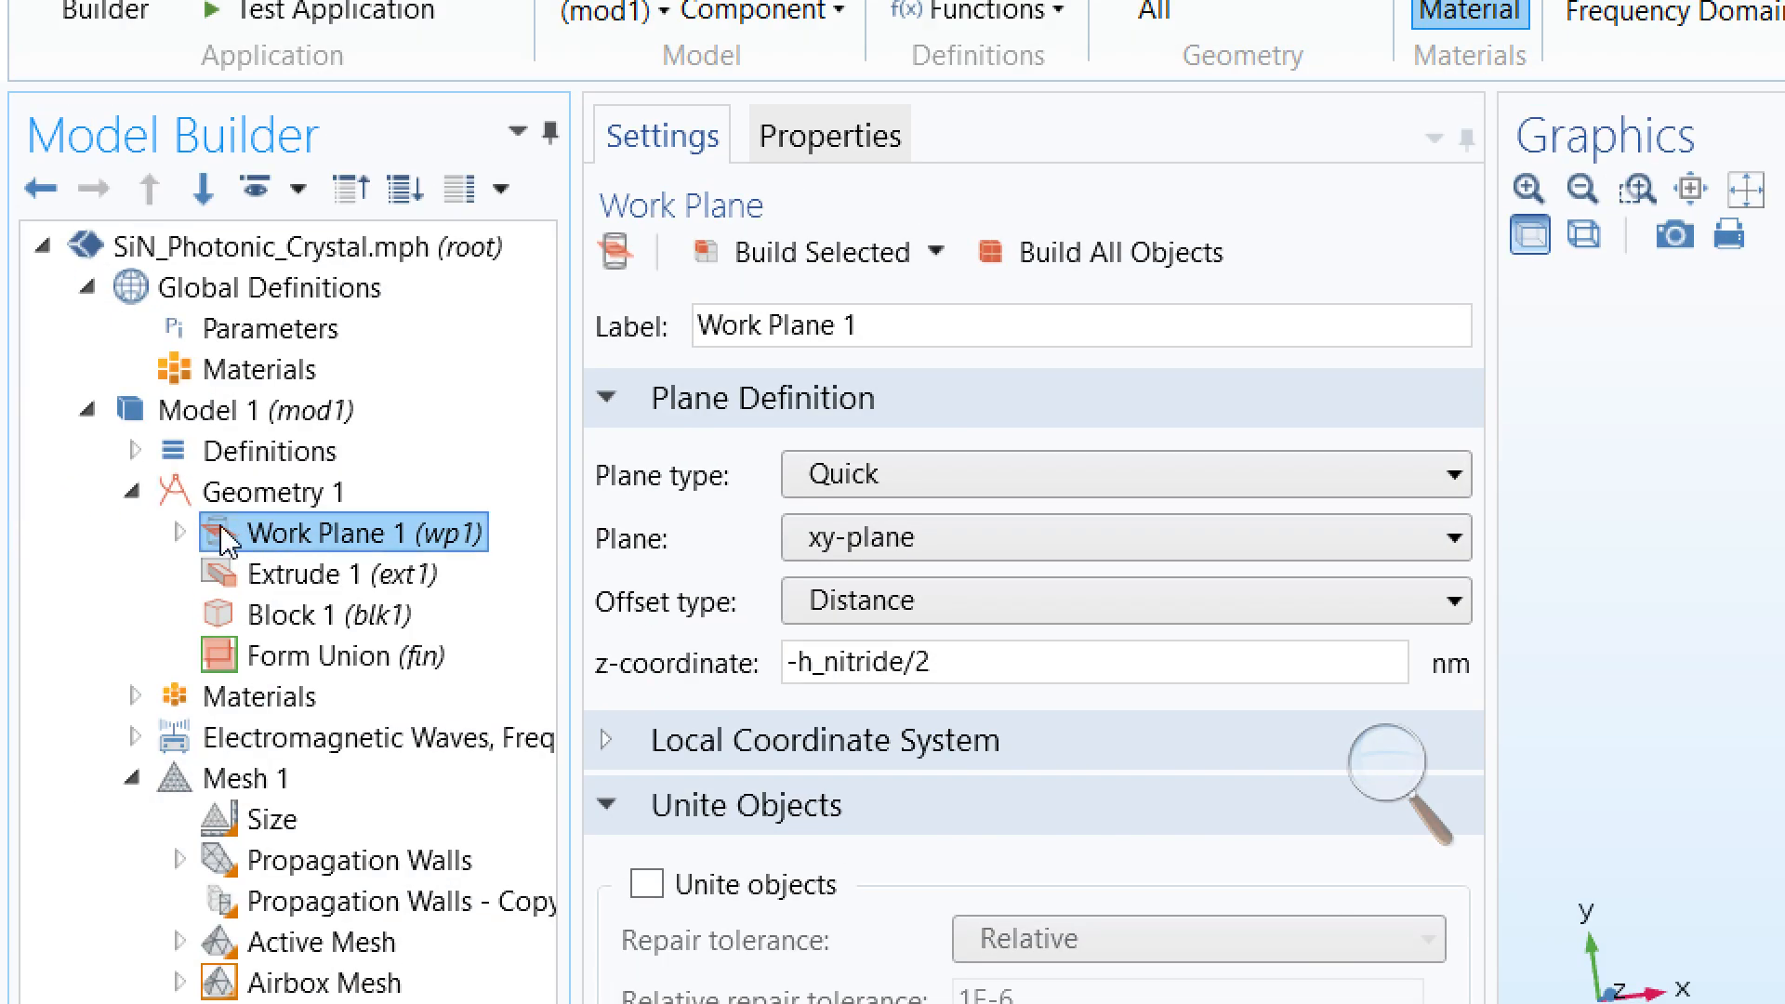
click(180, 532)
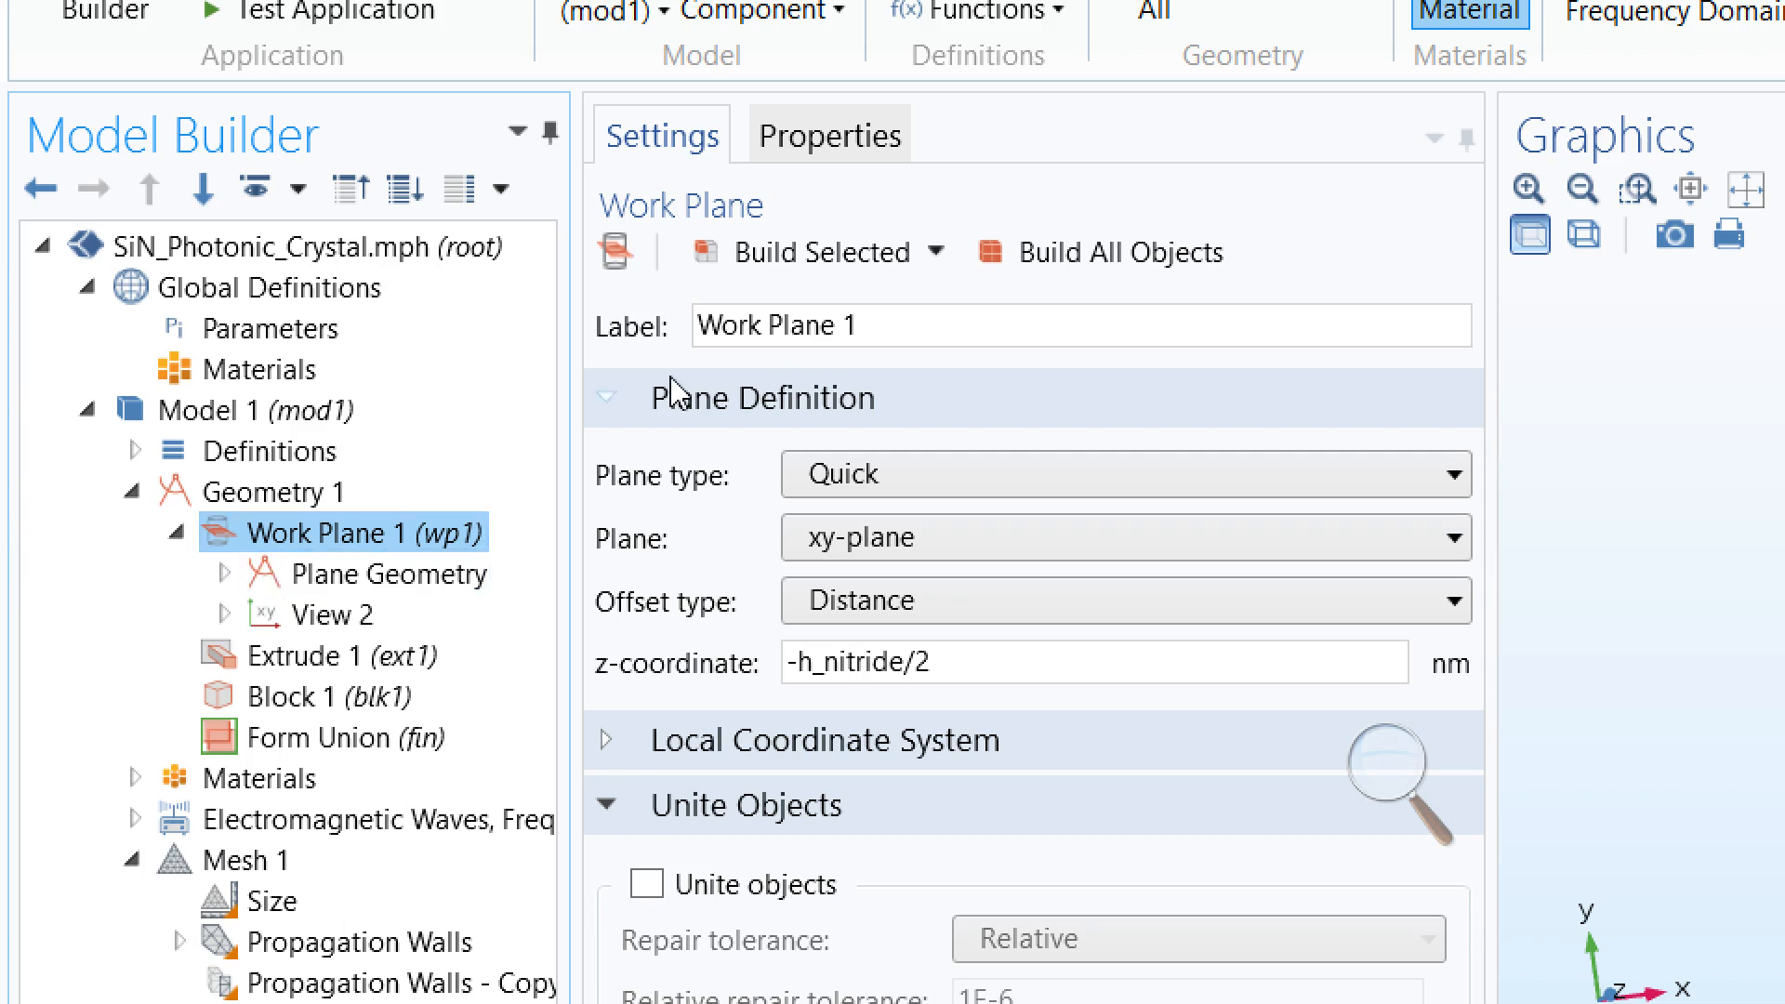
click(784, 251)
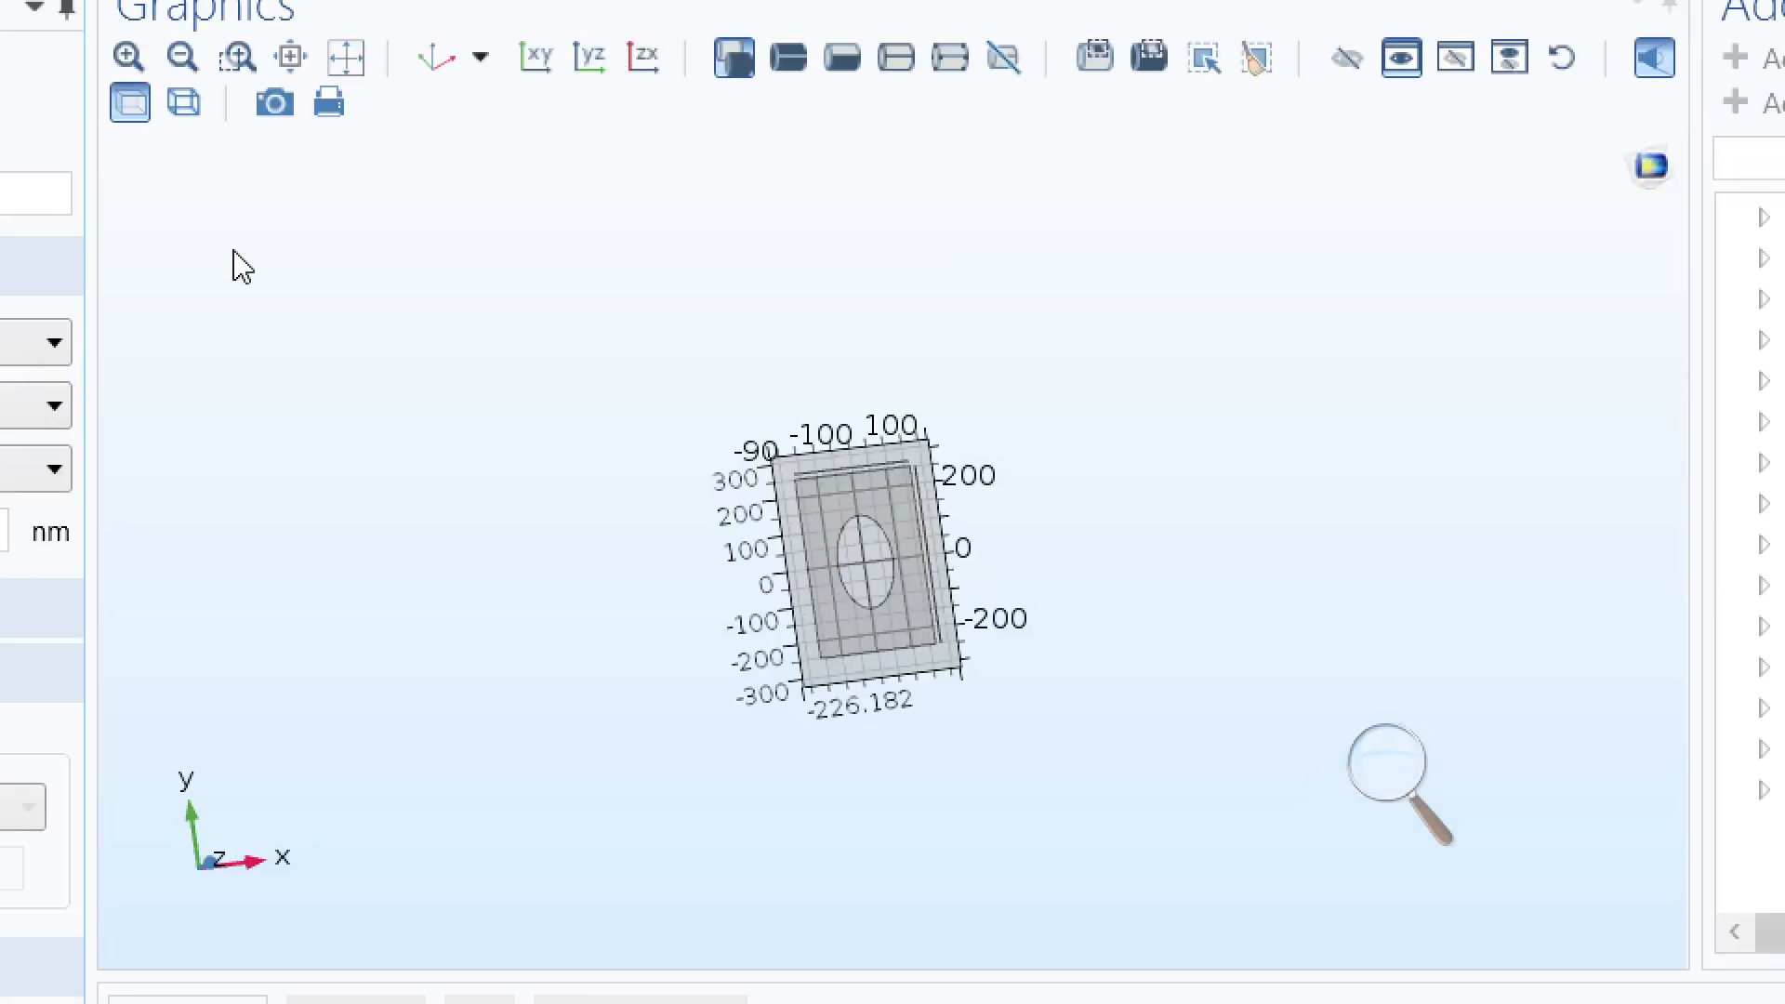
click(348, 57)
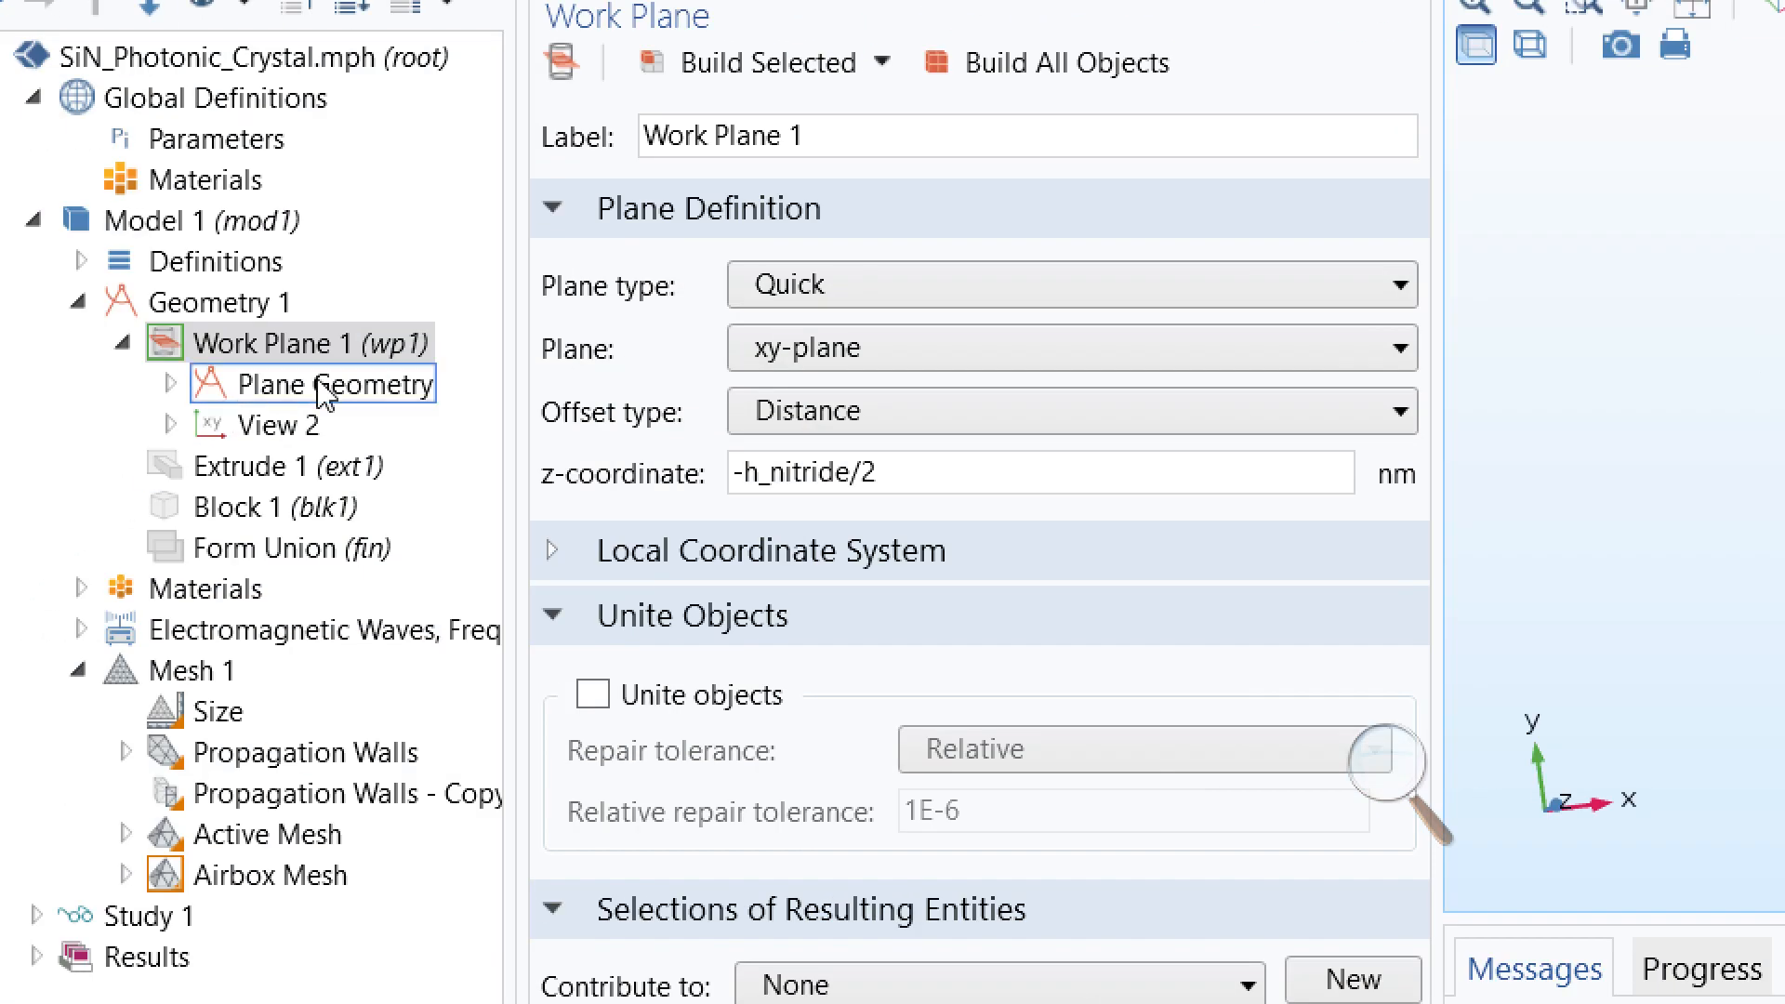
Build Extrude 1 from Work Plane 1 with distance h_nitride and inspect the solid with its elliptical hole.
click(270, 465)
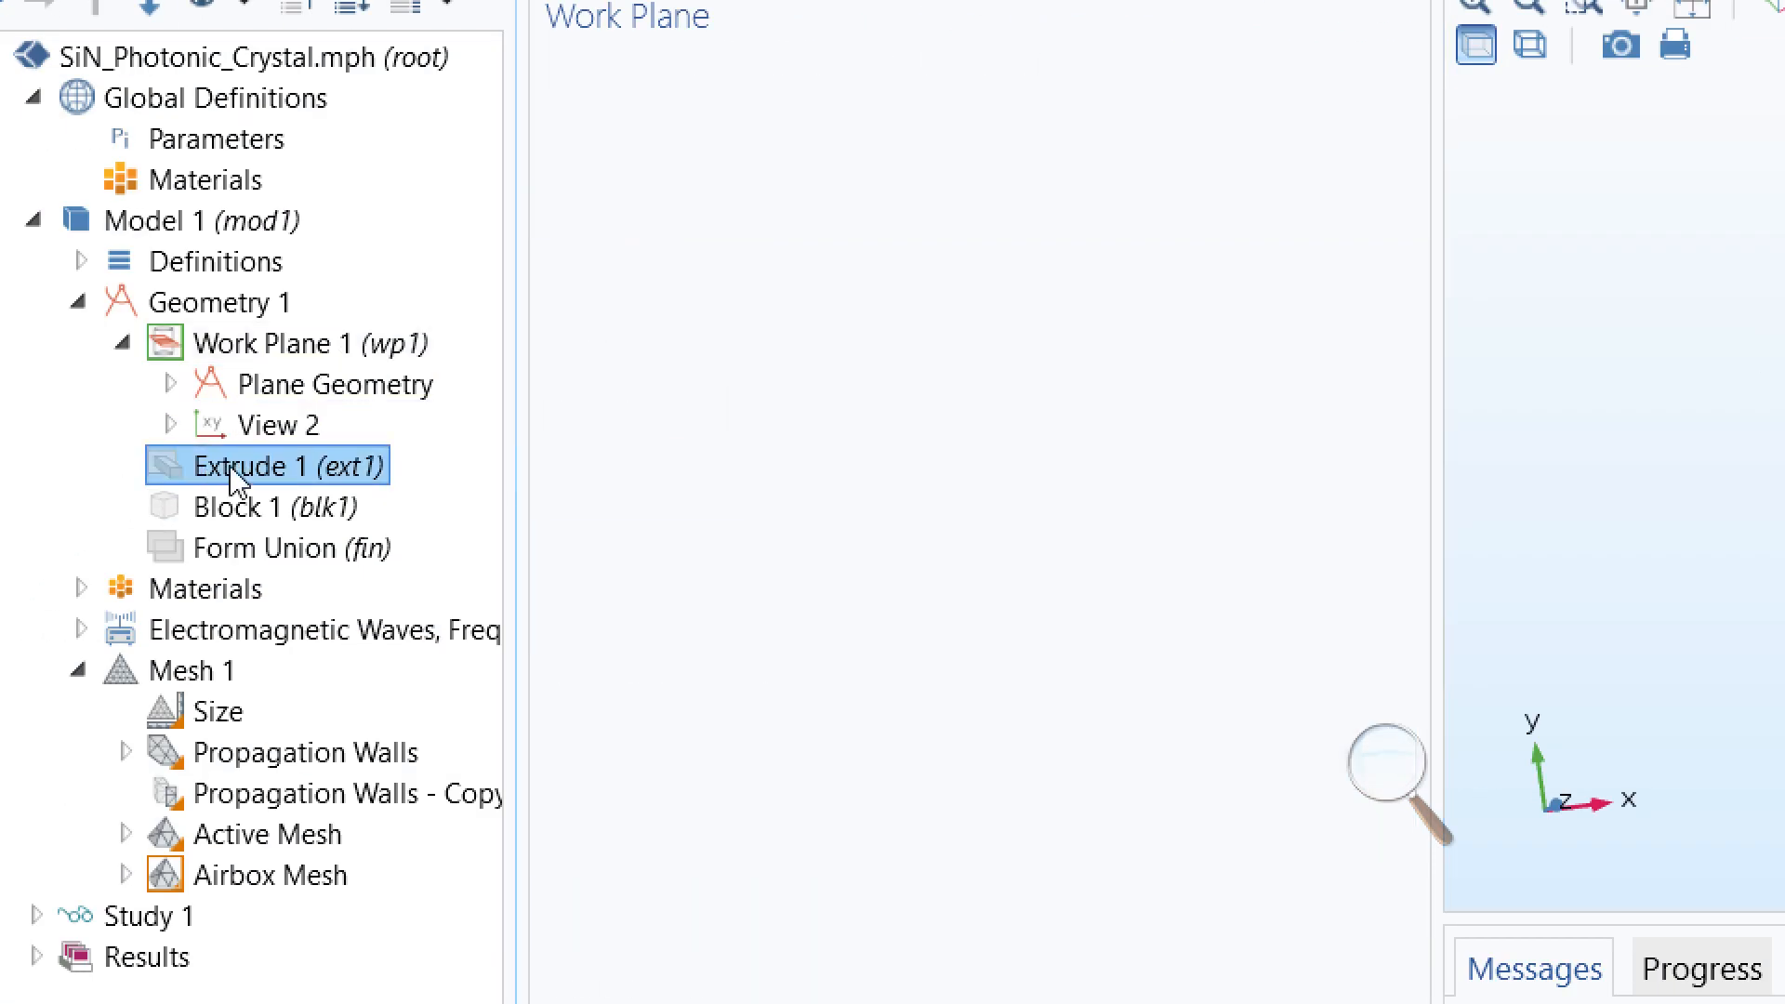
click(729, 74)
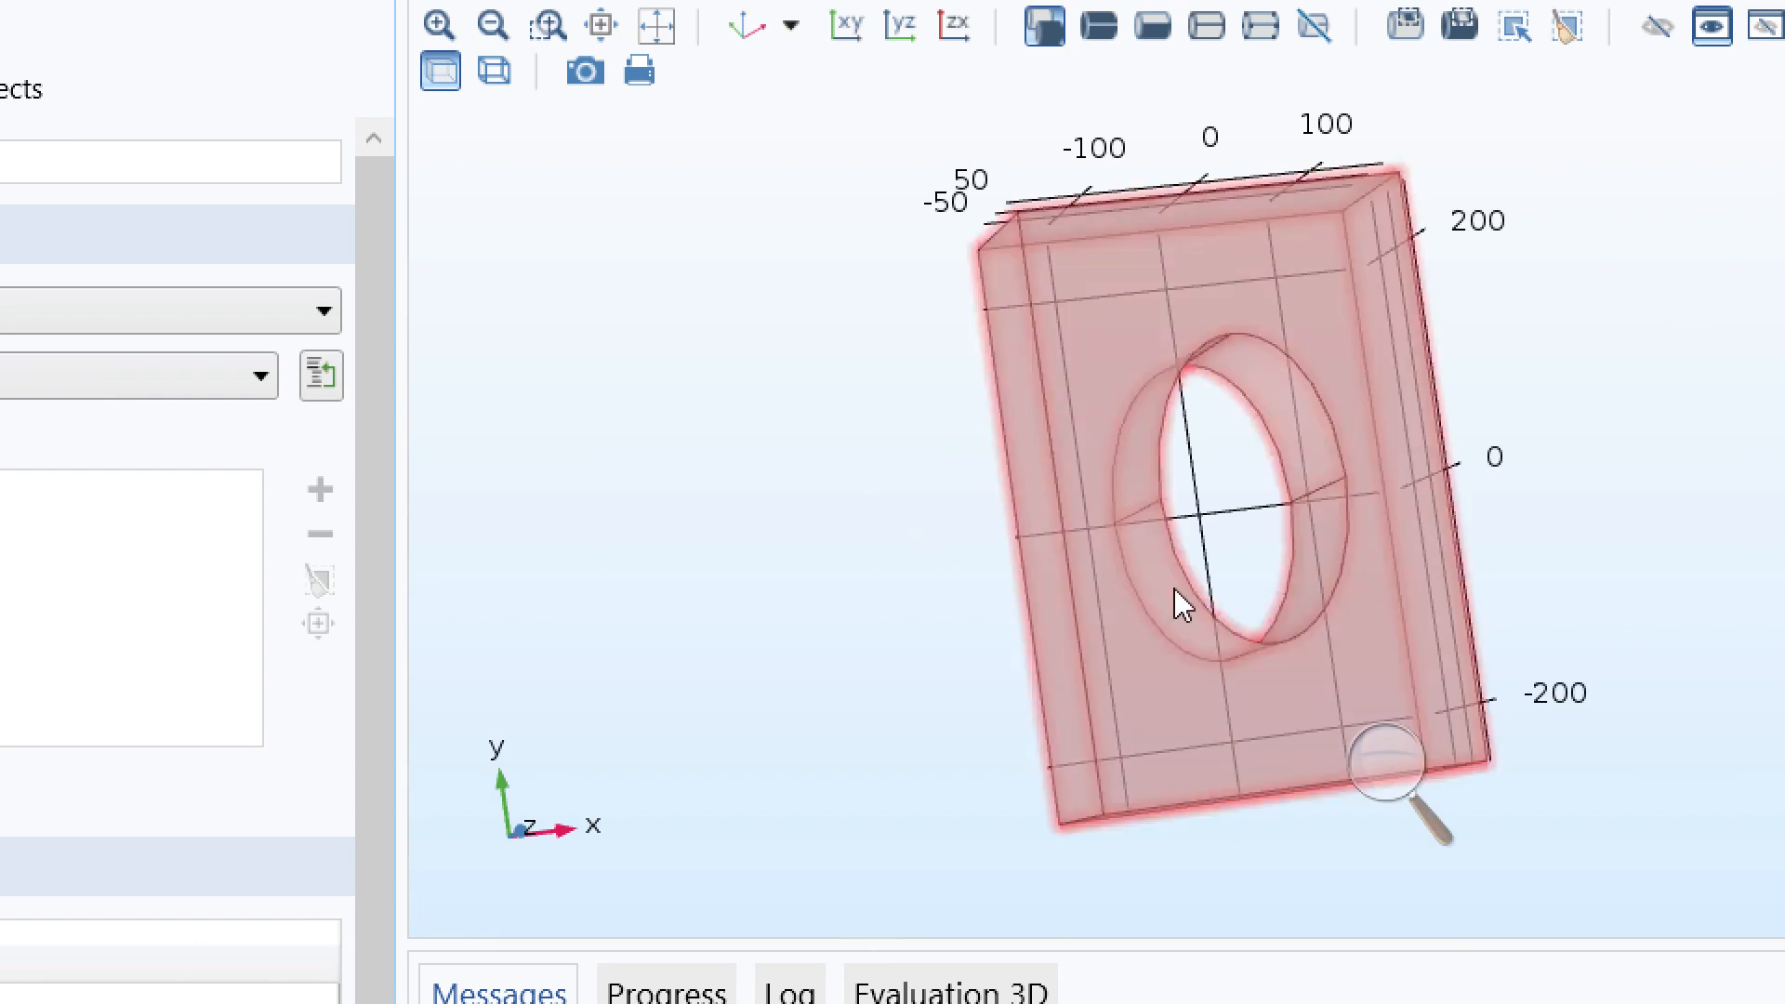
drag(1247, 475, 1287, 597)
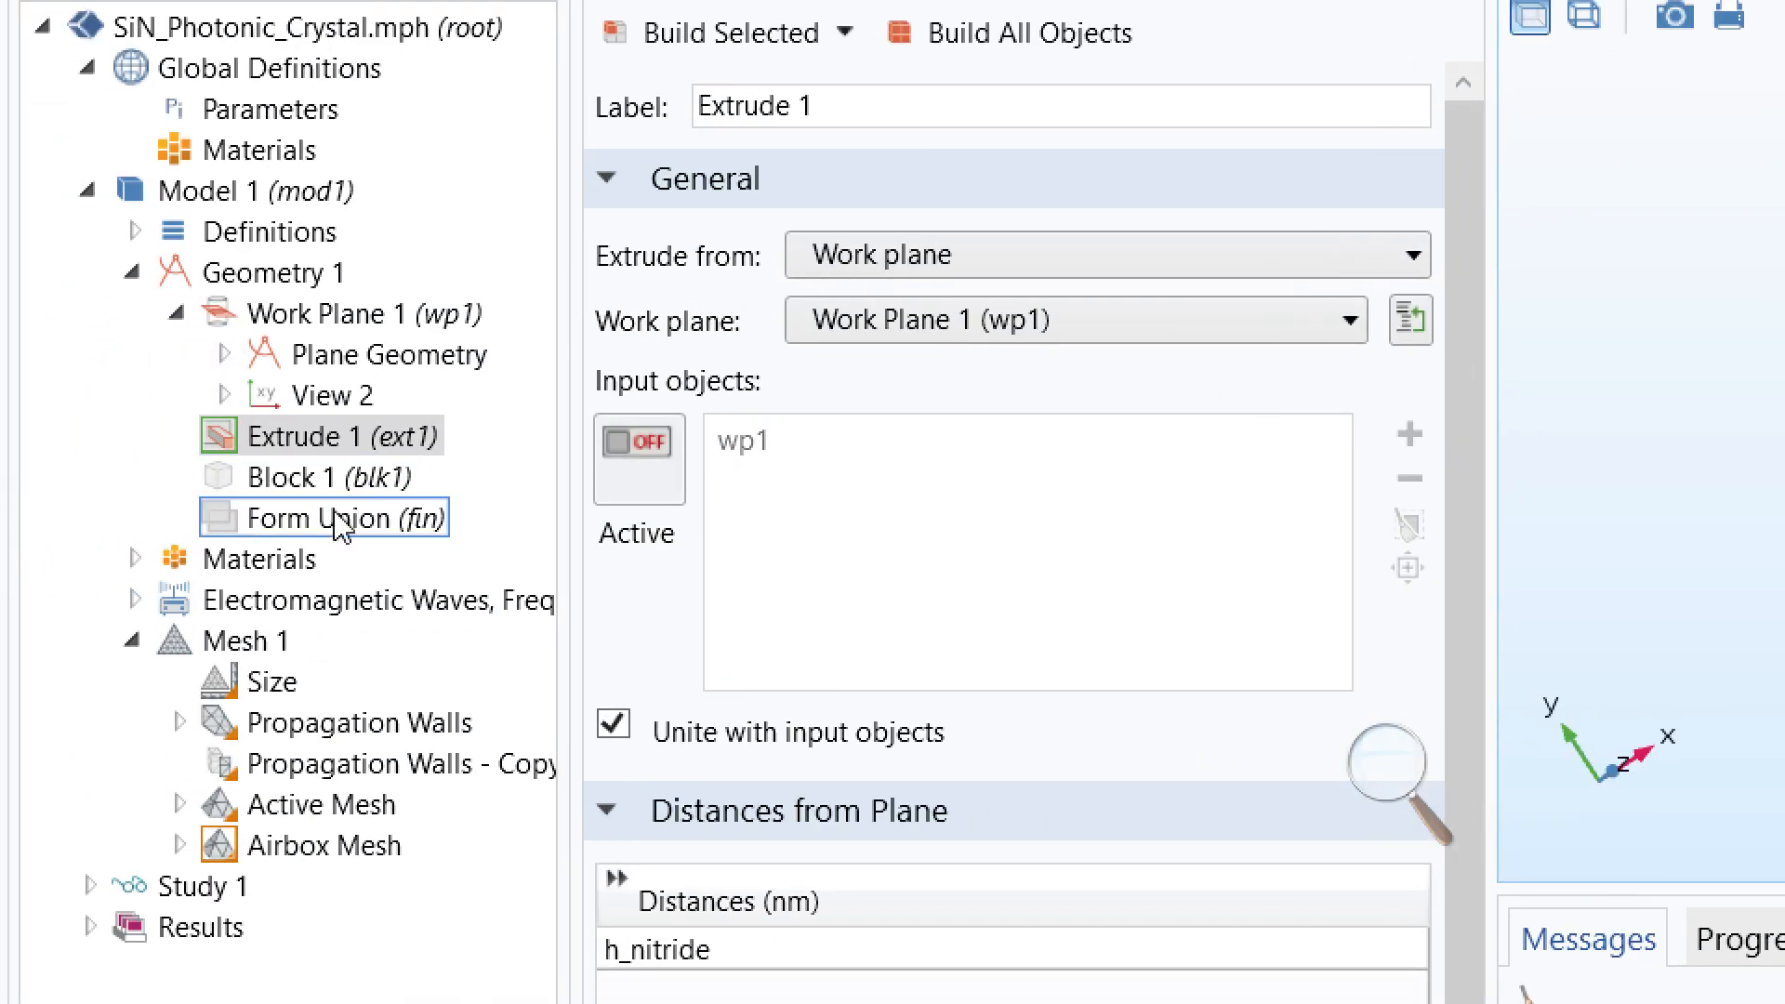
Build the Block 1 air box around the beam cell and inspect it from several angles.
click(362, 493)
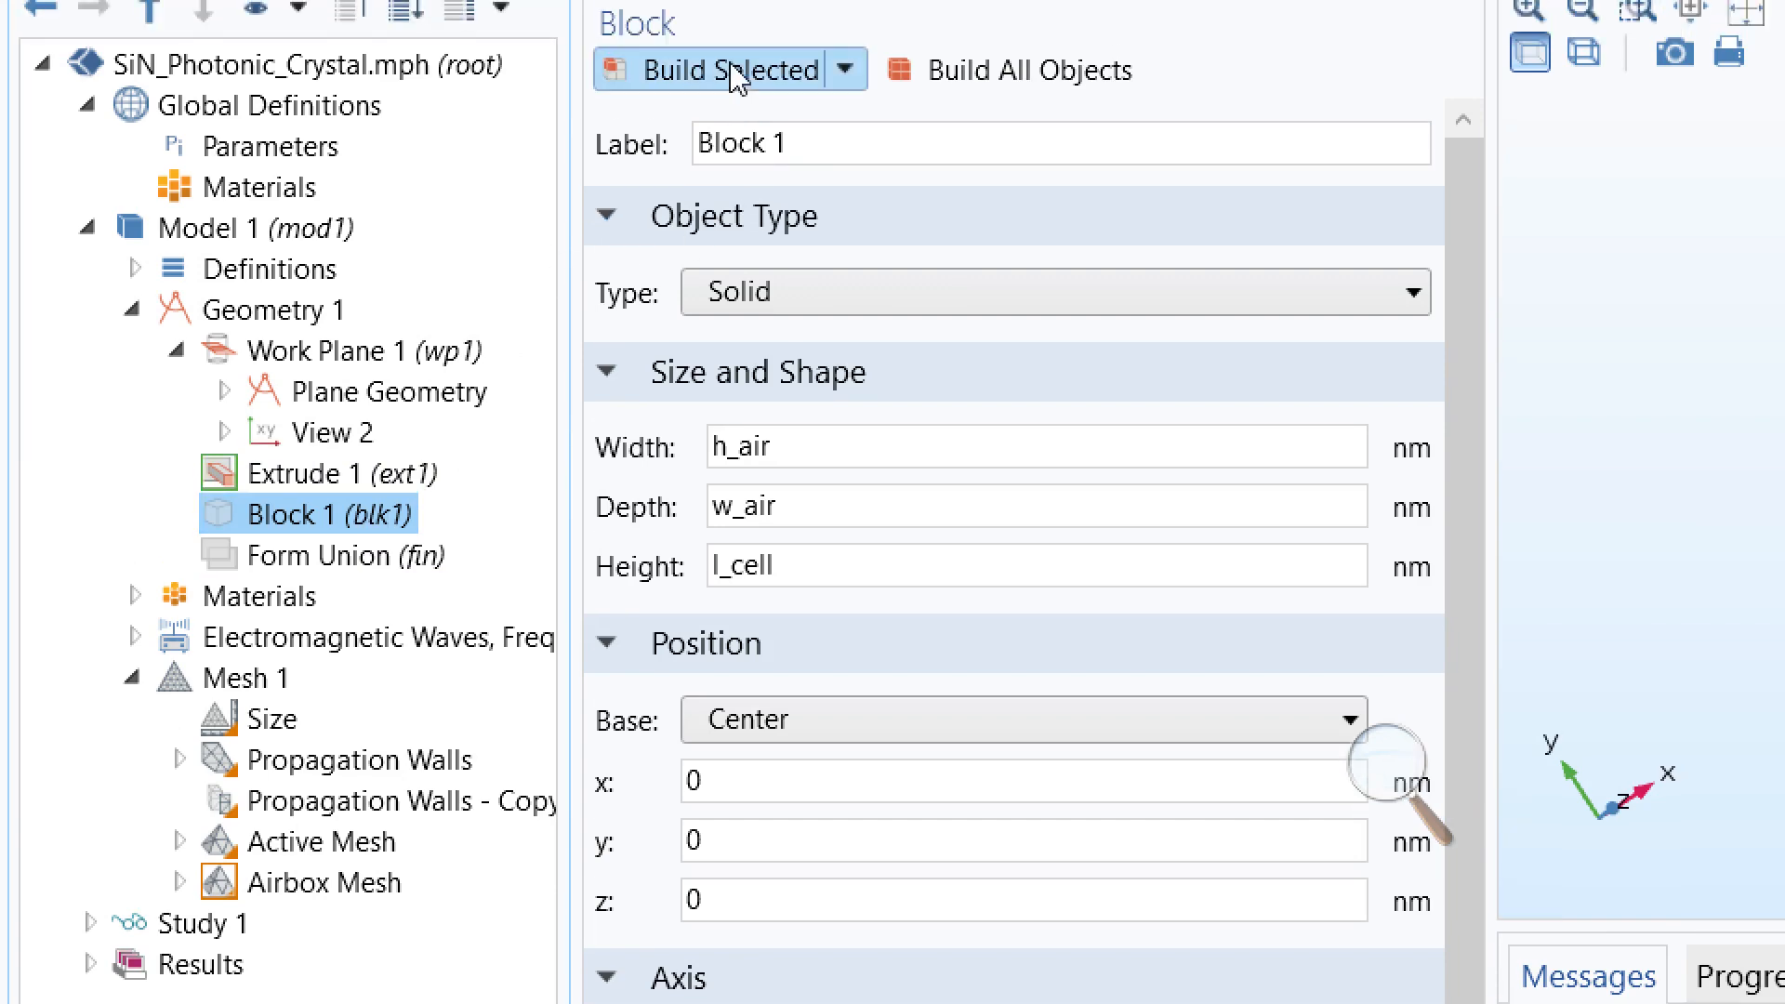
click(728, 86)
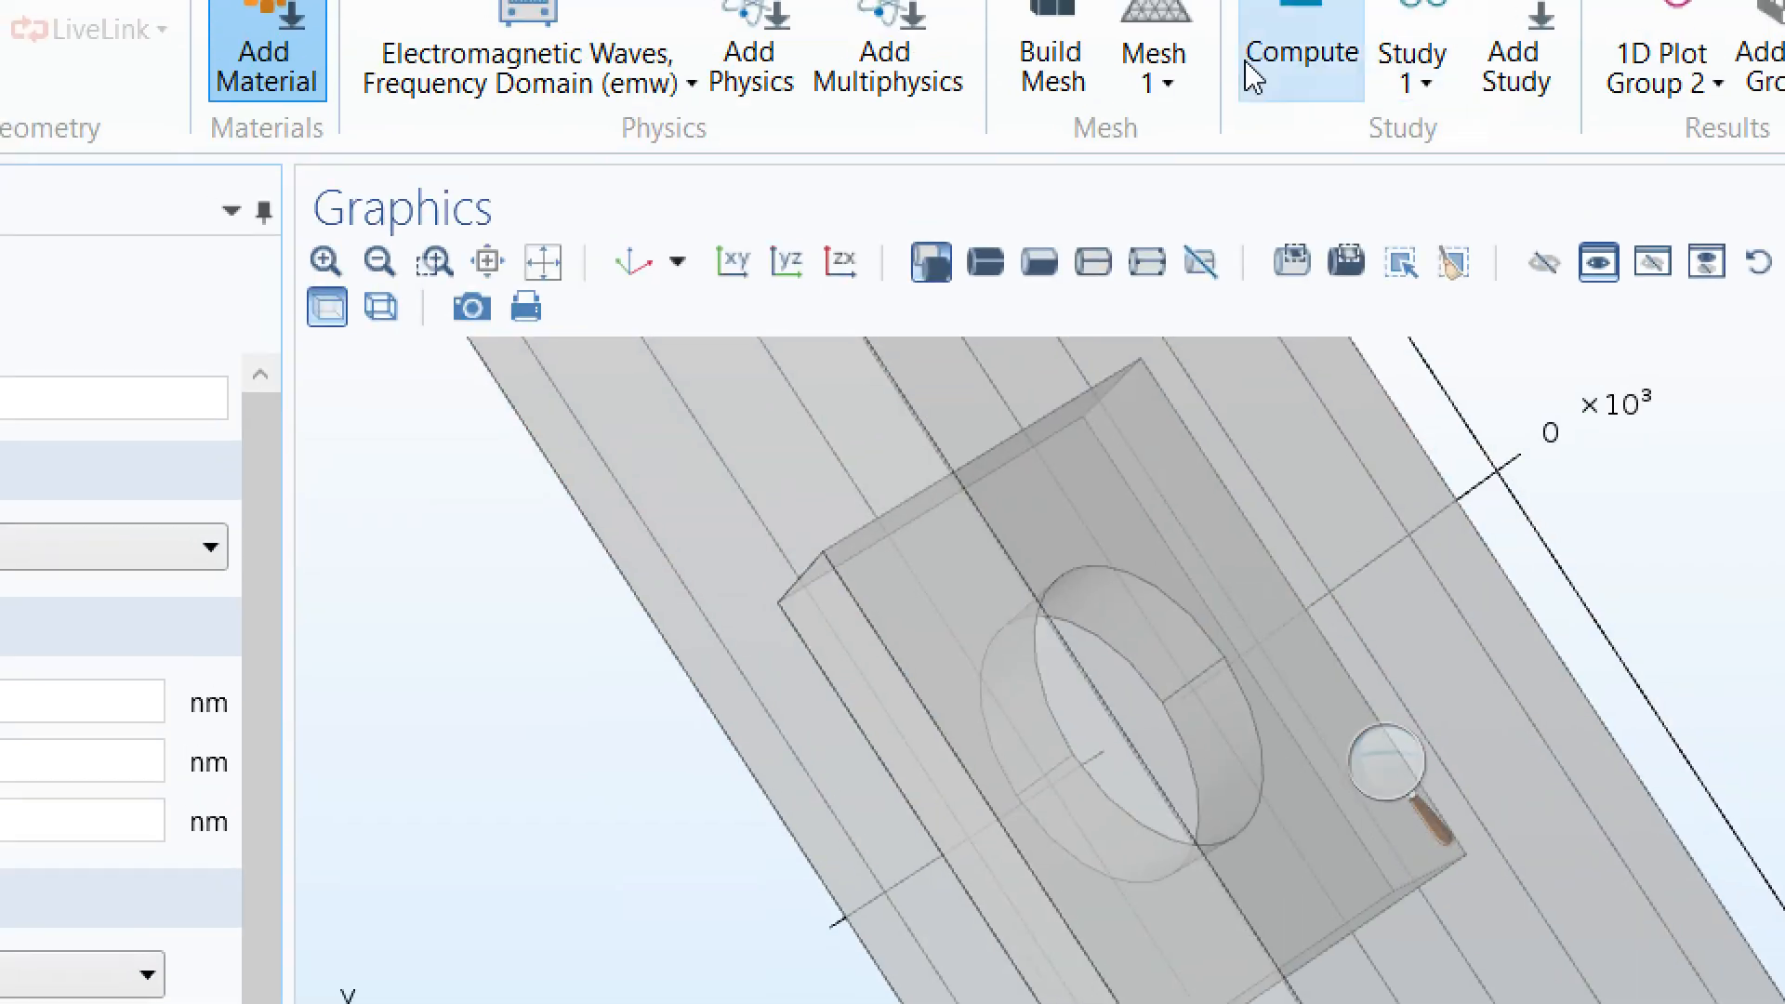
click(541, 264)
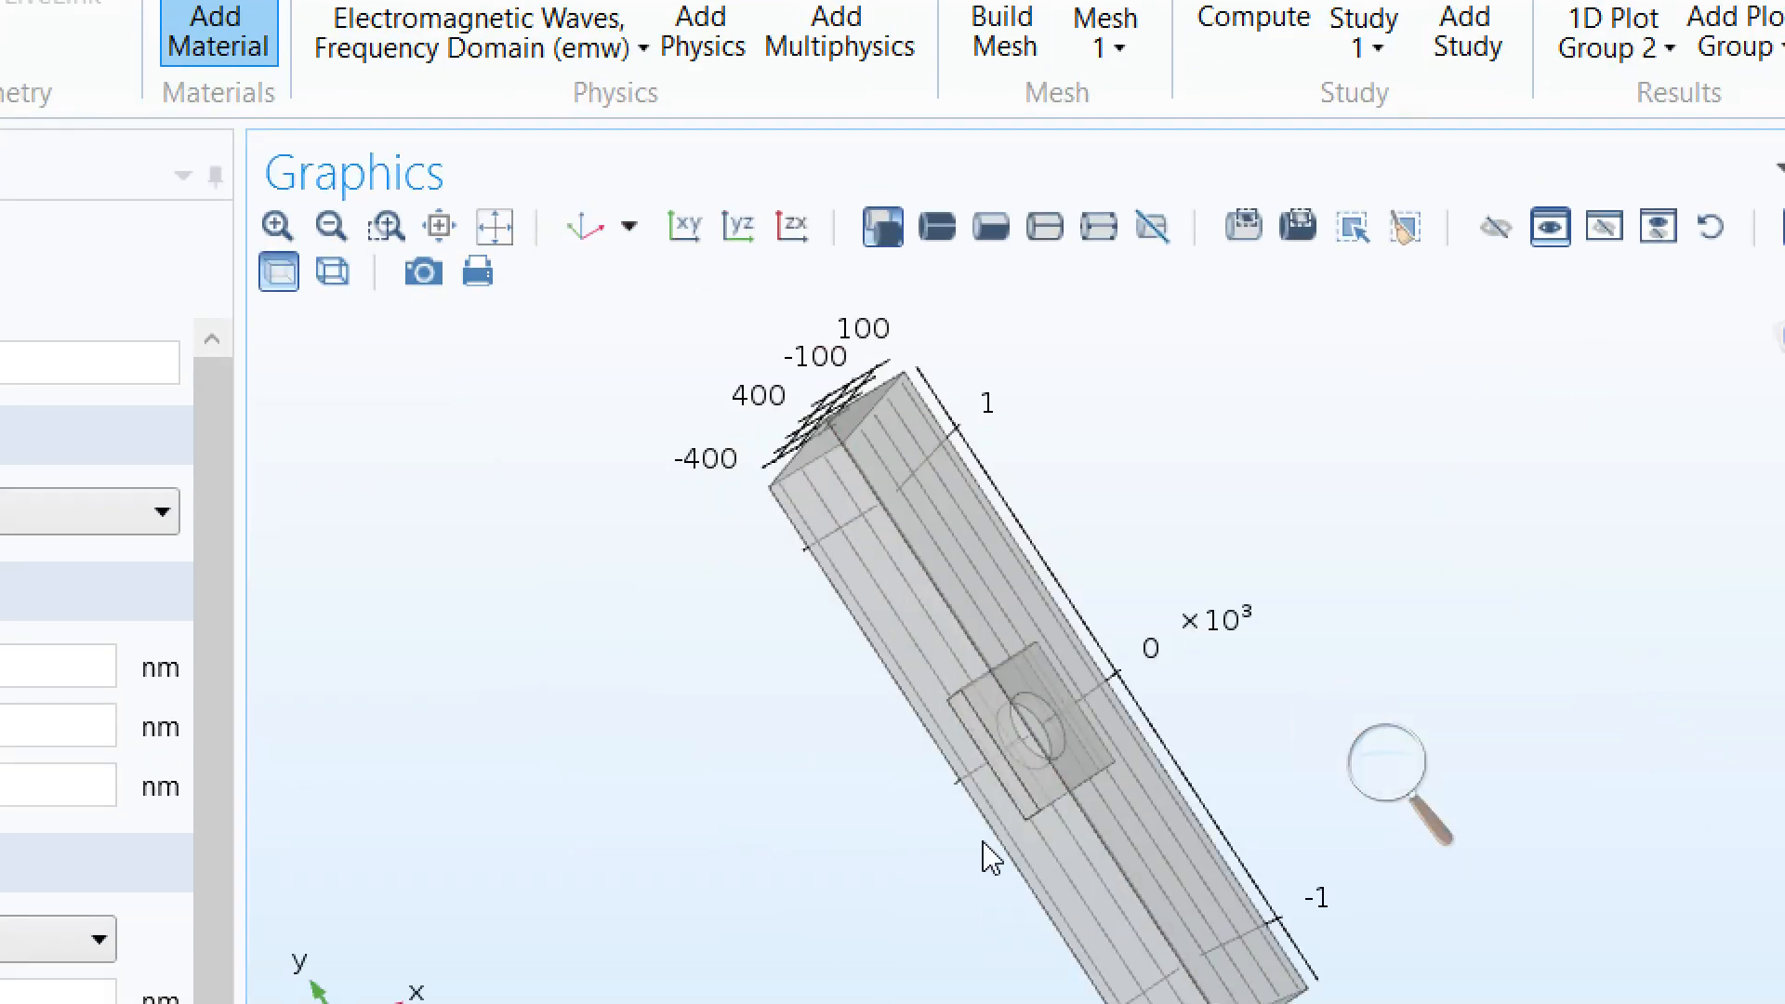
drag(1033, 883, 1008, 778)
drag(1099, 530, 687, 720)
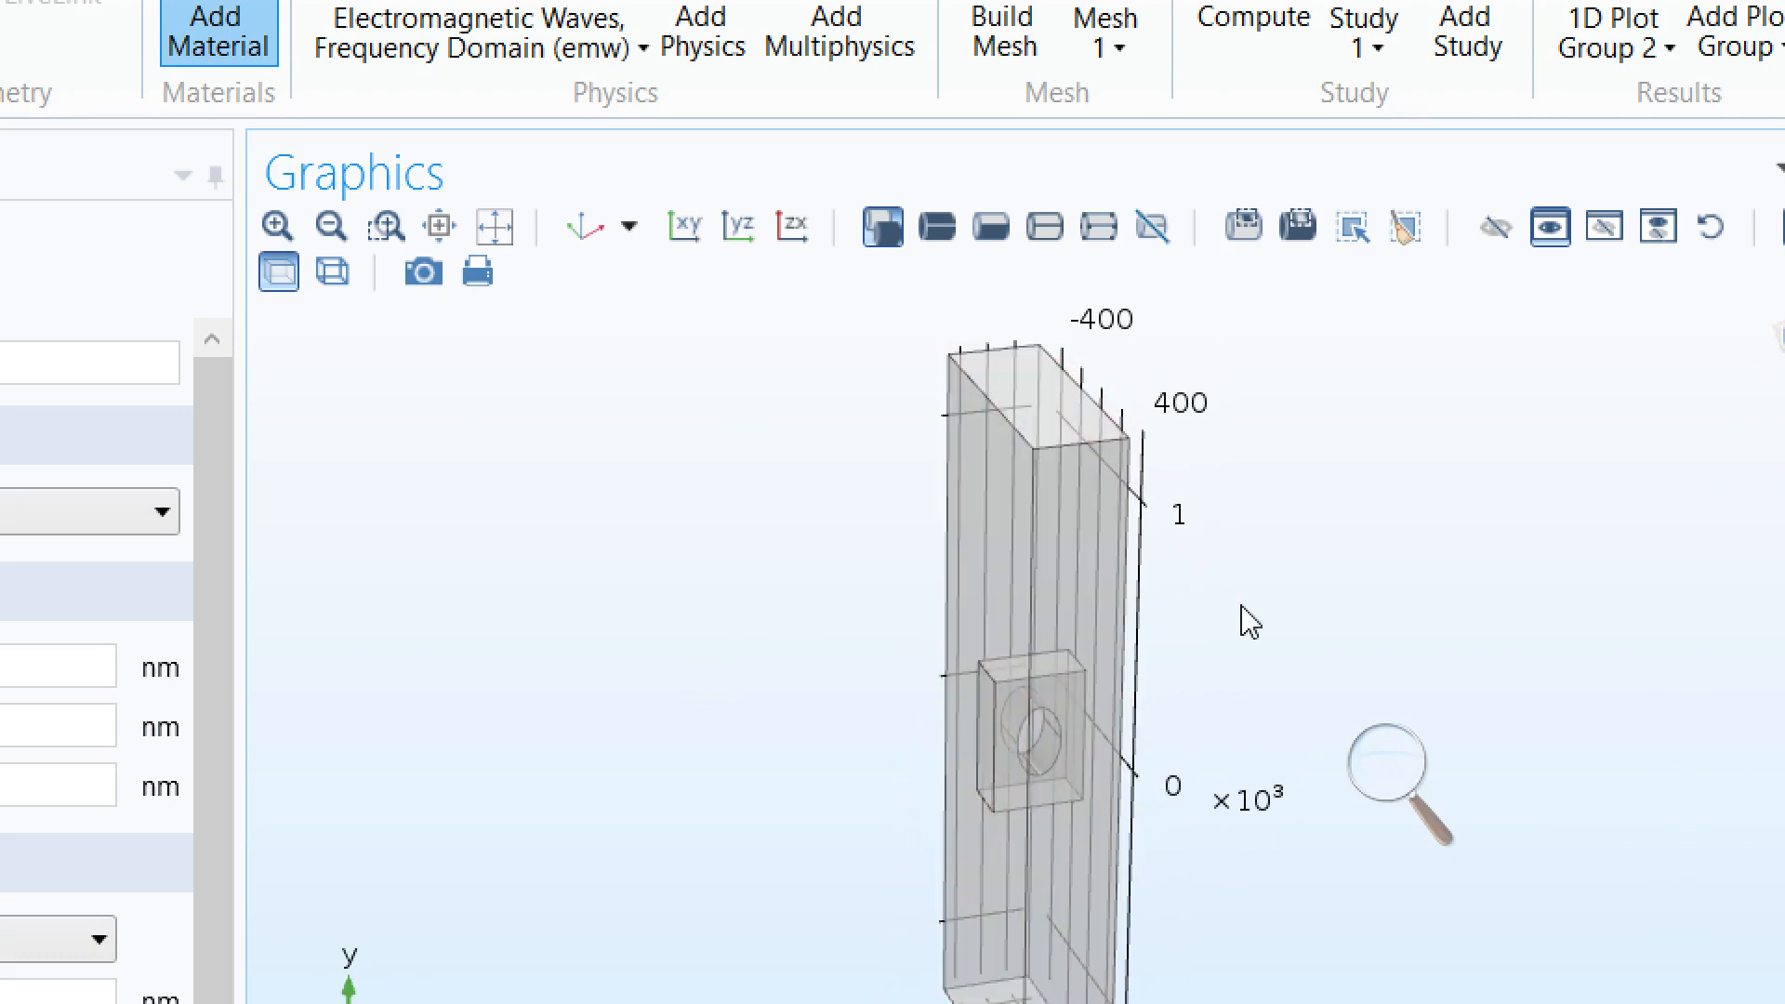
drag(1247, 622, 1276, 502)
drag(849, 629, 1028, 557)
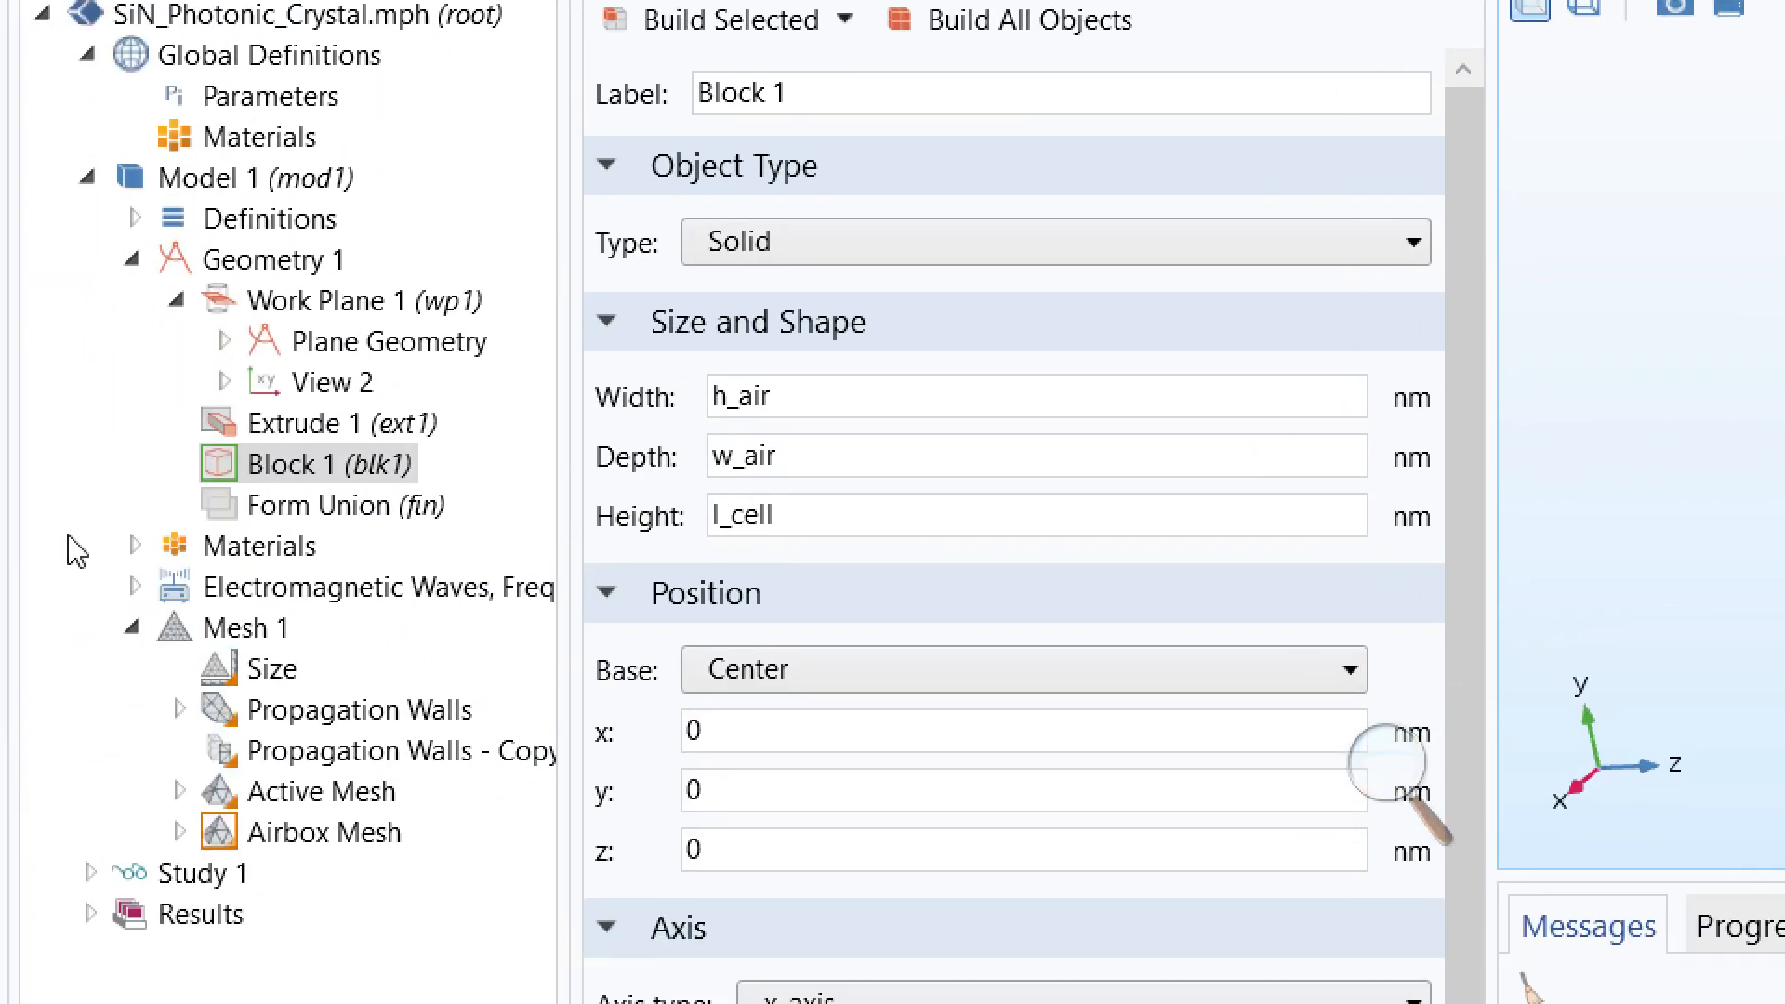
Build the Form Union node of the geometry and review which materials are assigned to the domains.
click(226, 519)
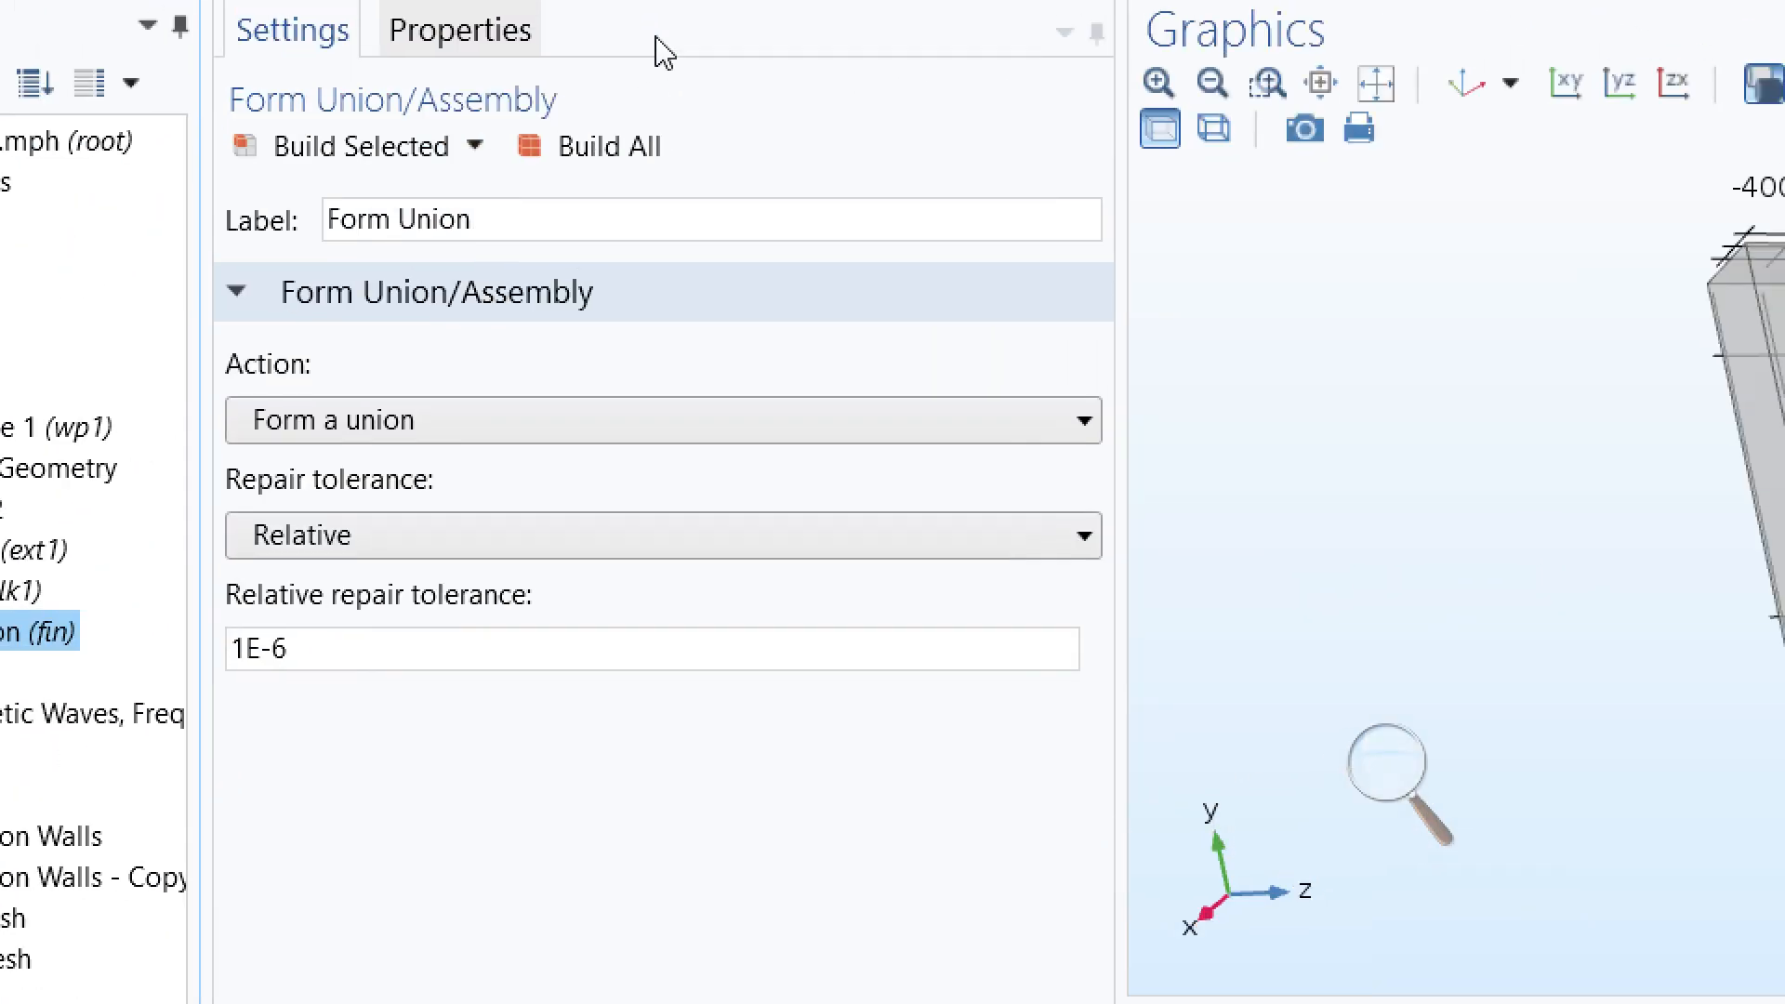
click(919, 33)
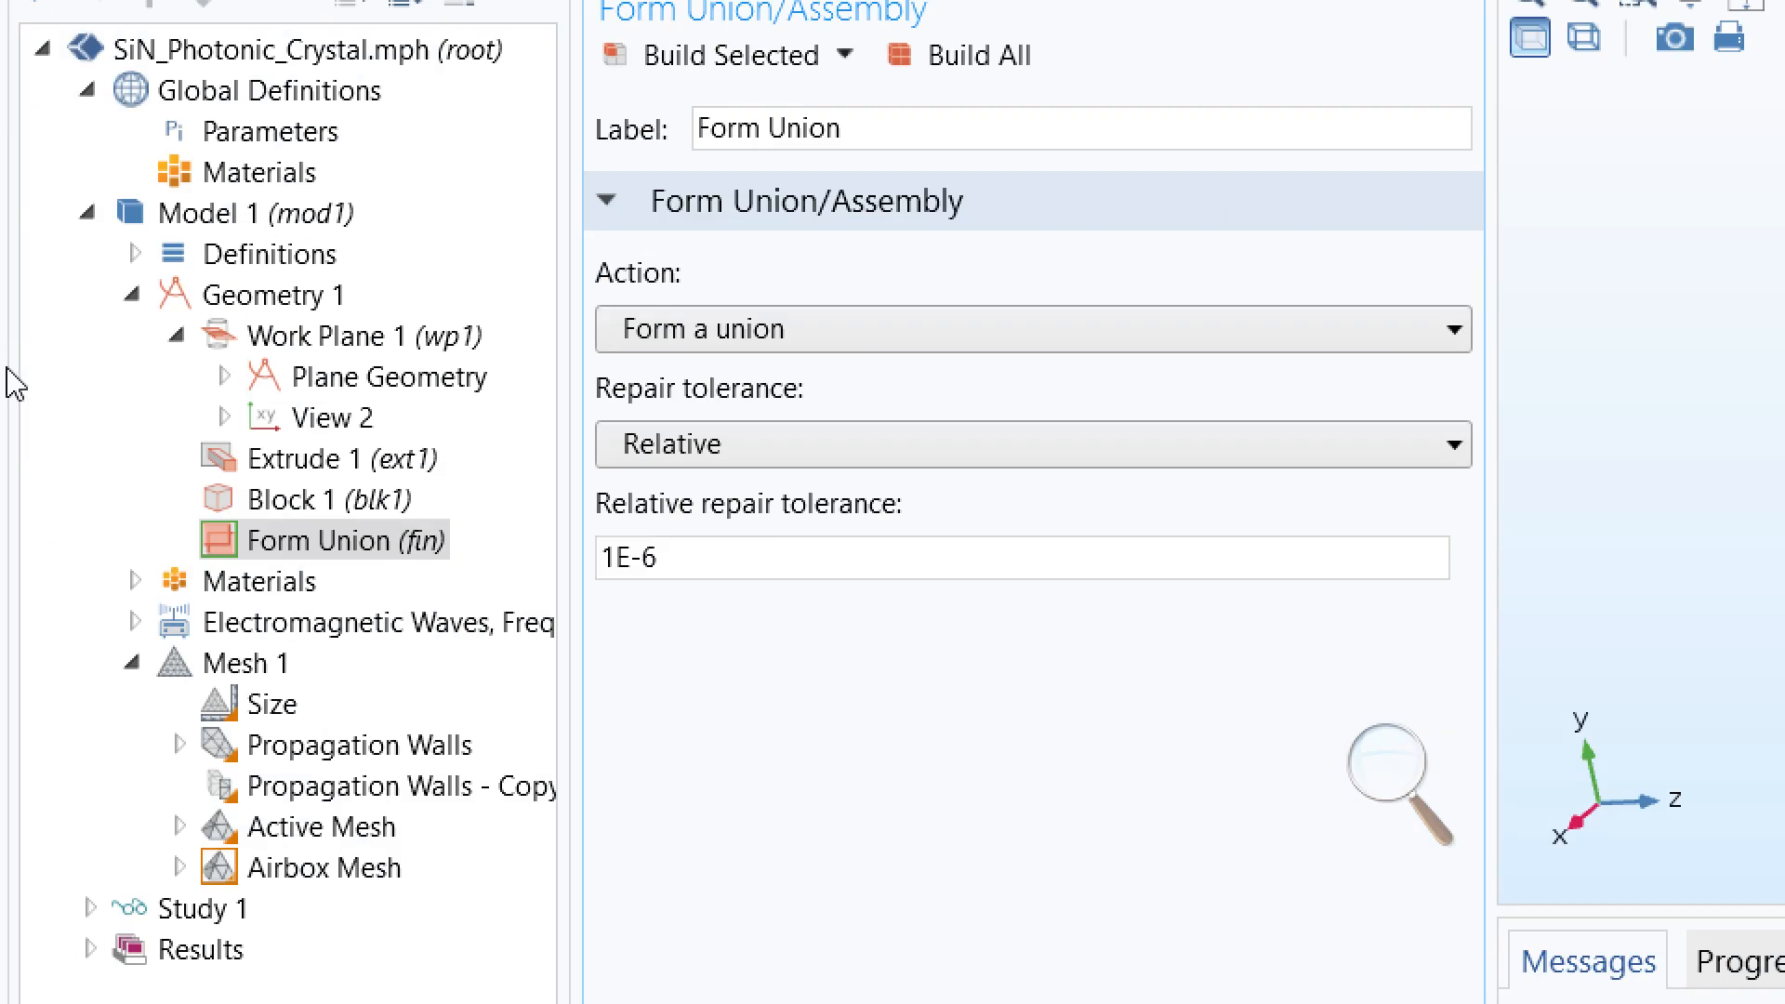
click(199, 586)
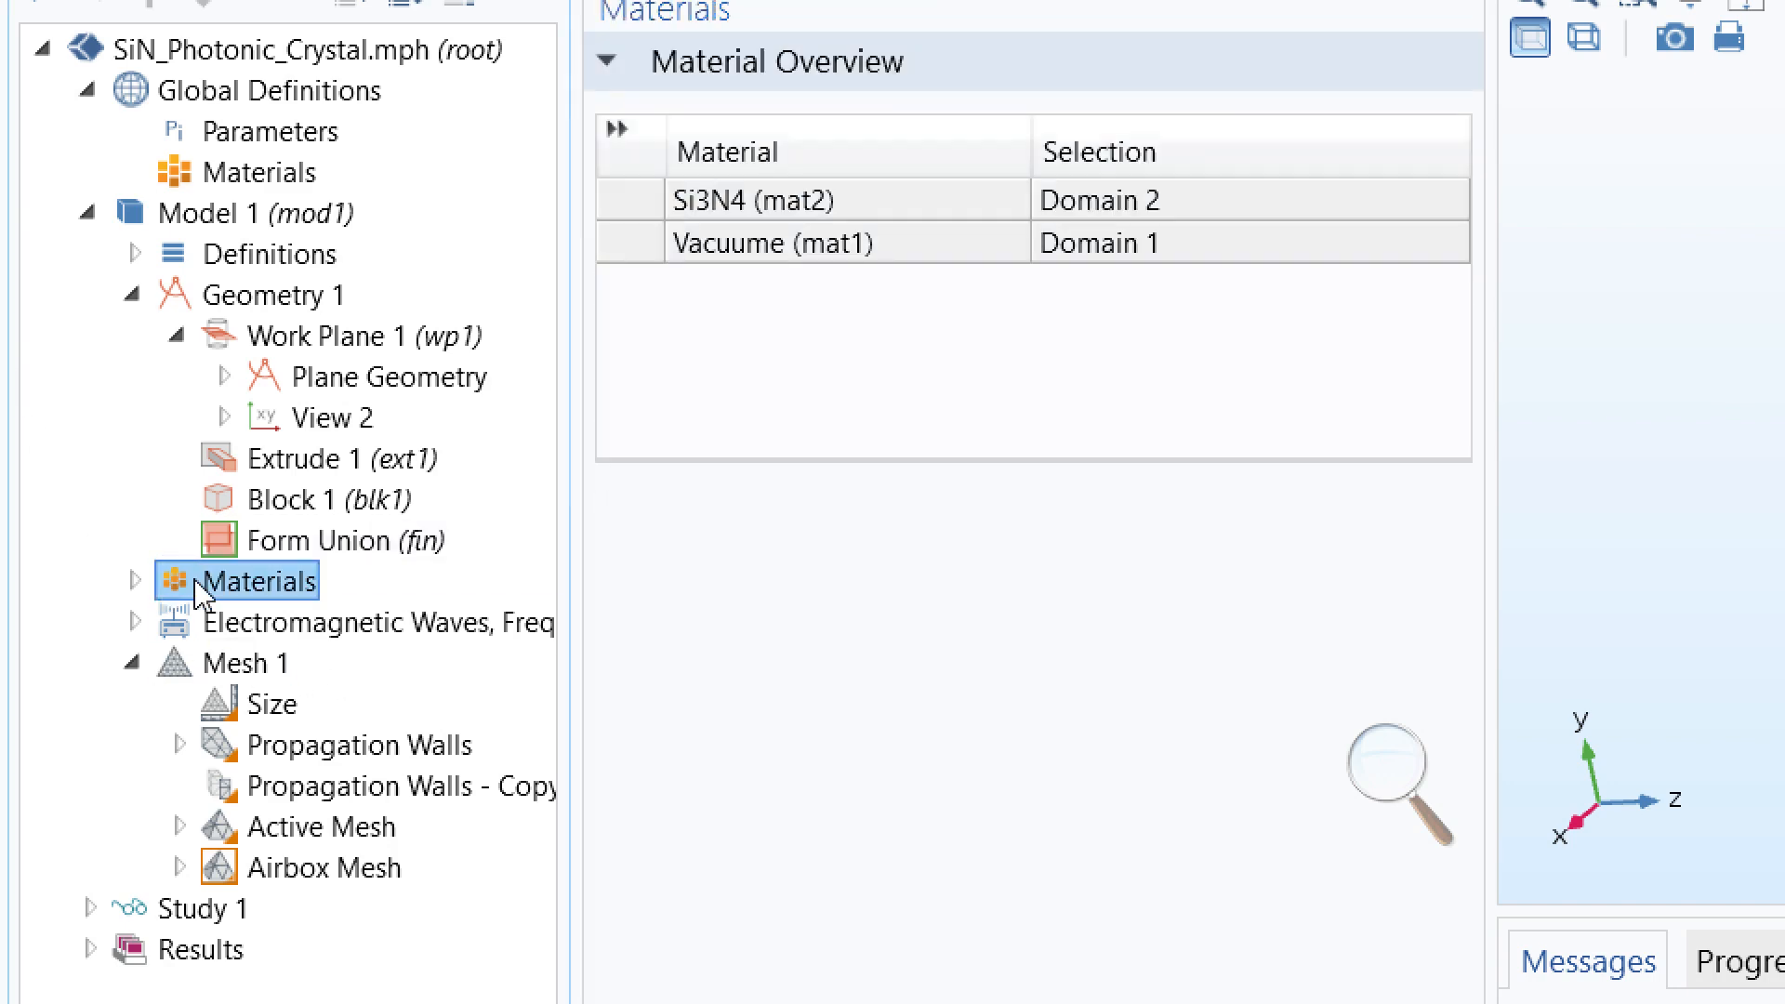
click(964, 208)
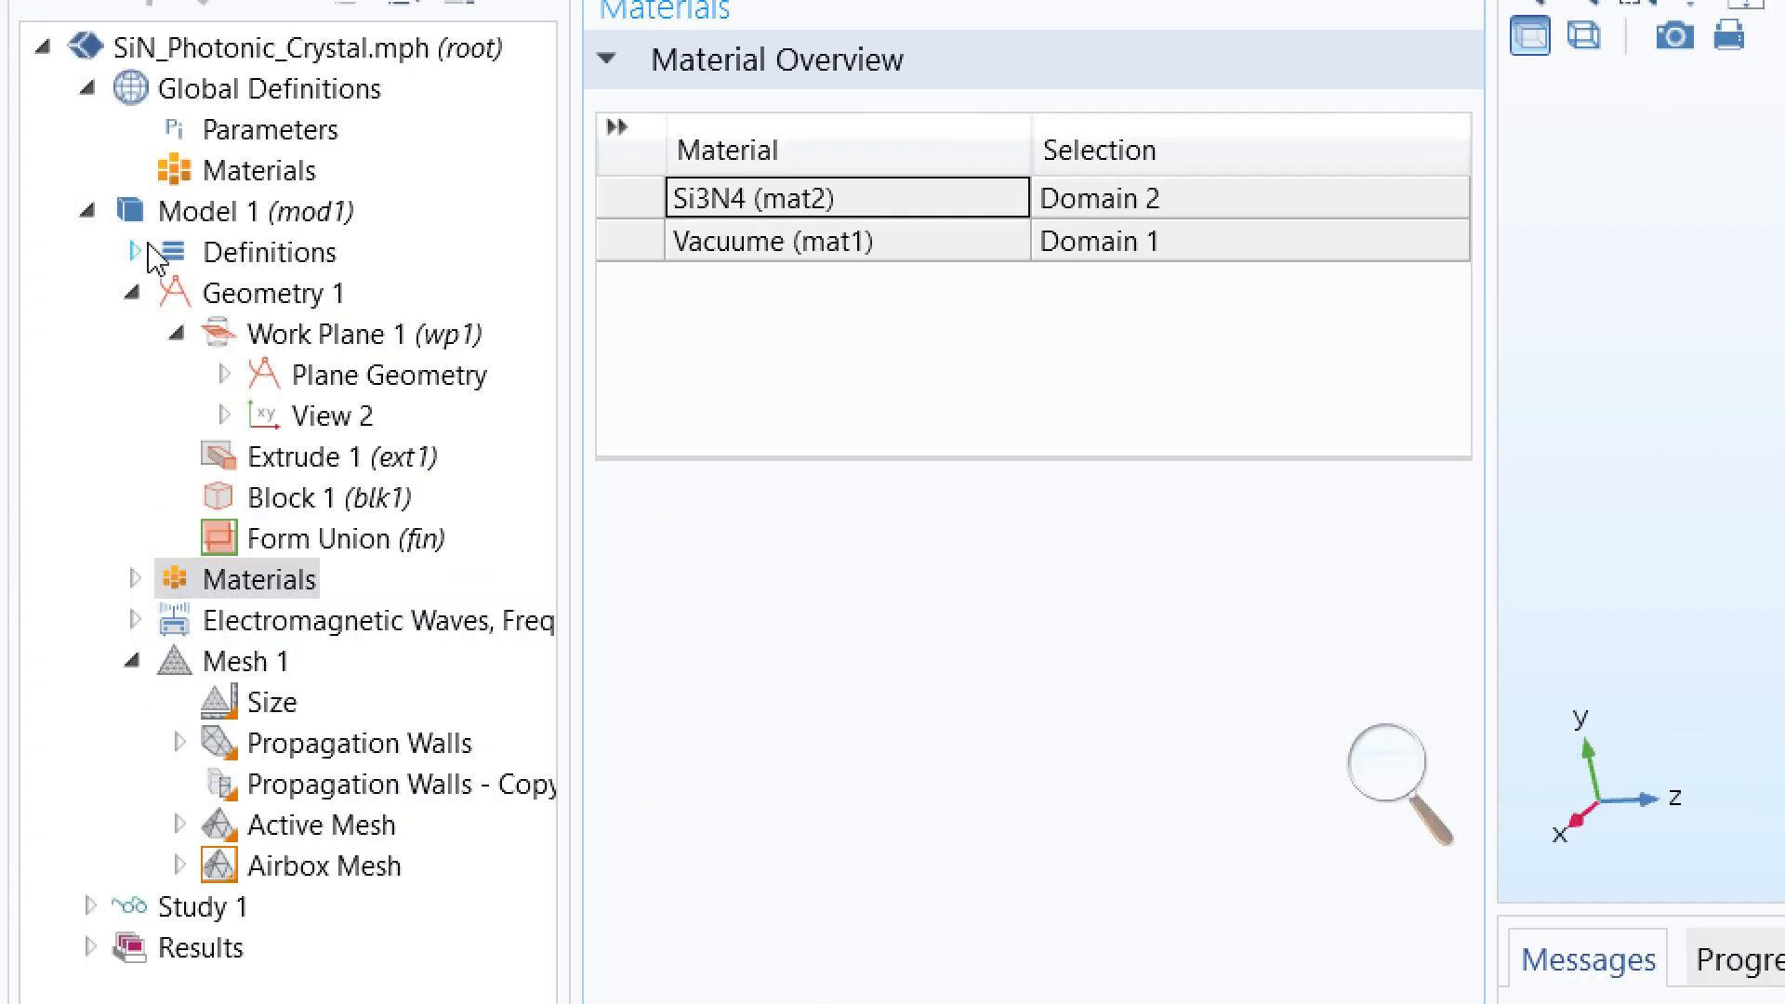
Examine from several angles which outer boundaries Perfect Electric Conductor 1 of the Electromagnetic Waves physics covers.
click(135, 294)
click(135, 376)
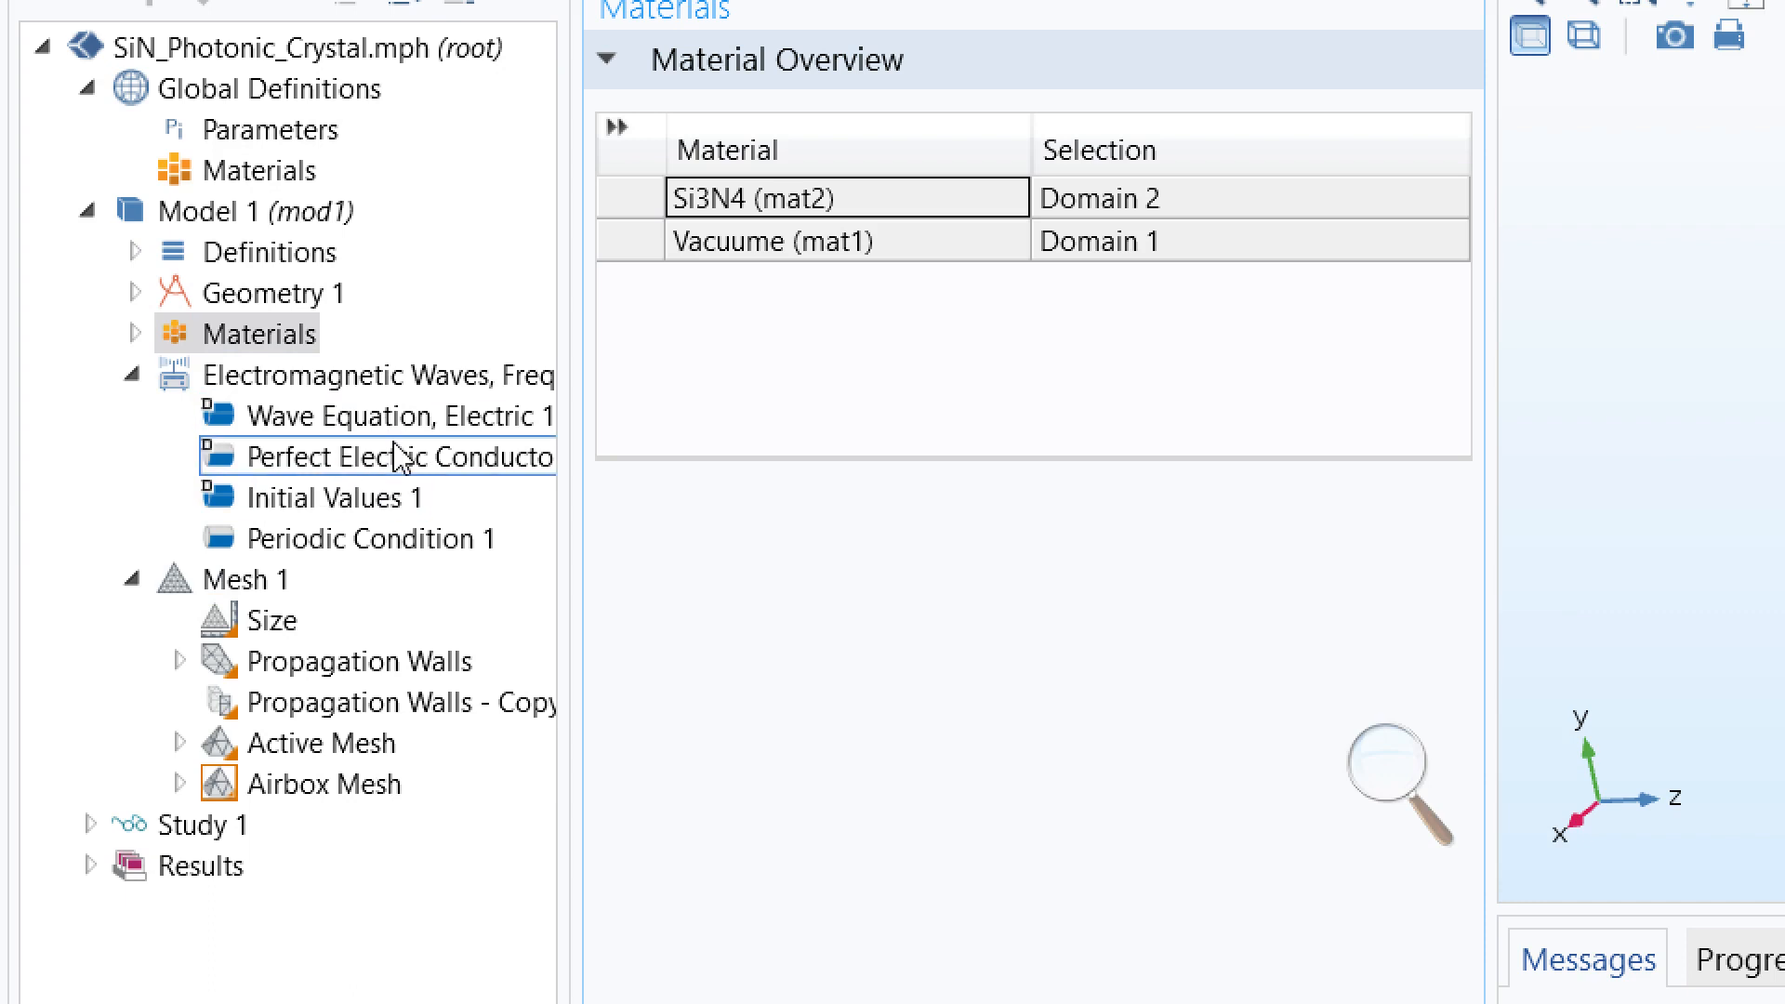
click(381, 456)
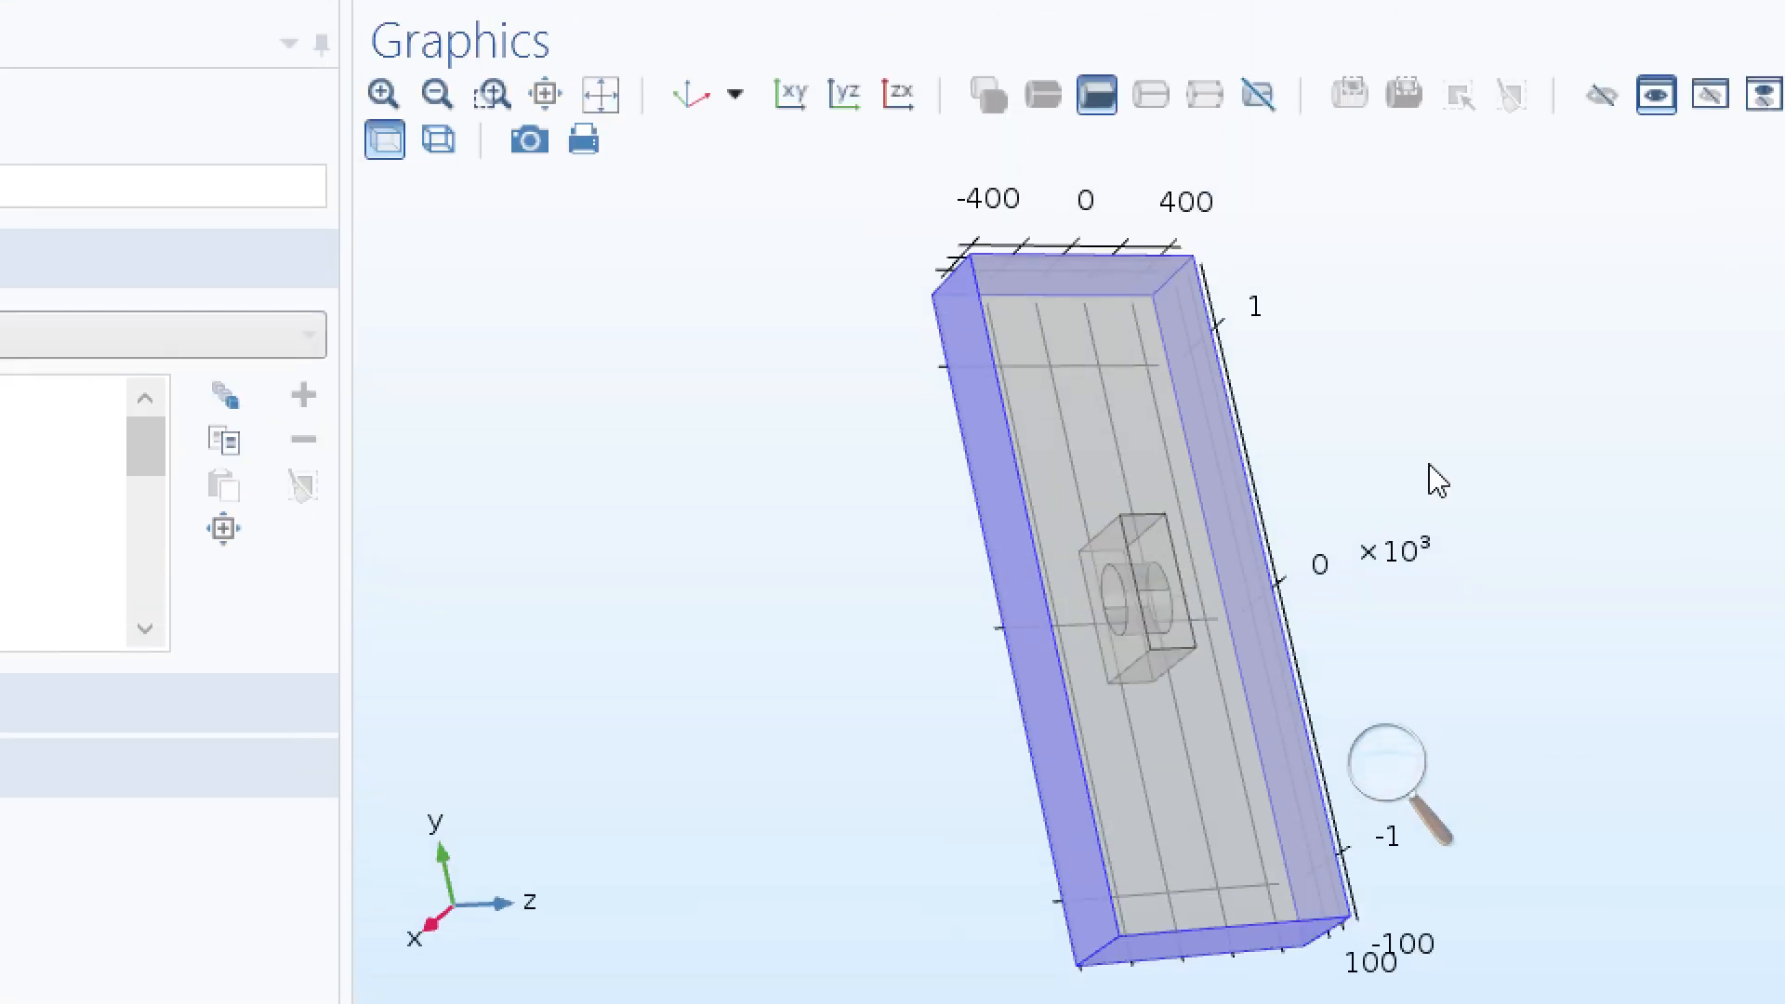
drag(1295, 291, 1643, 56)
drag(1615, 247, 1190, 549)
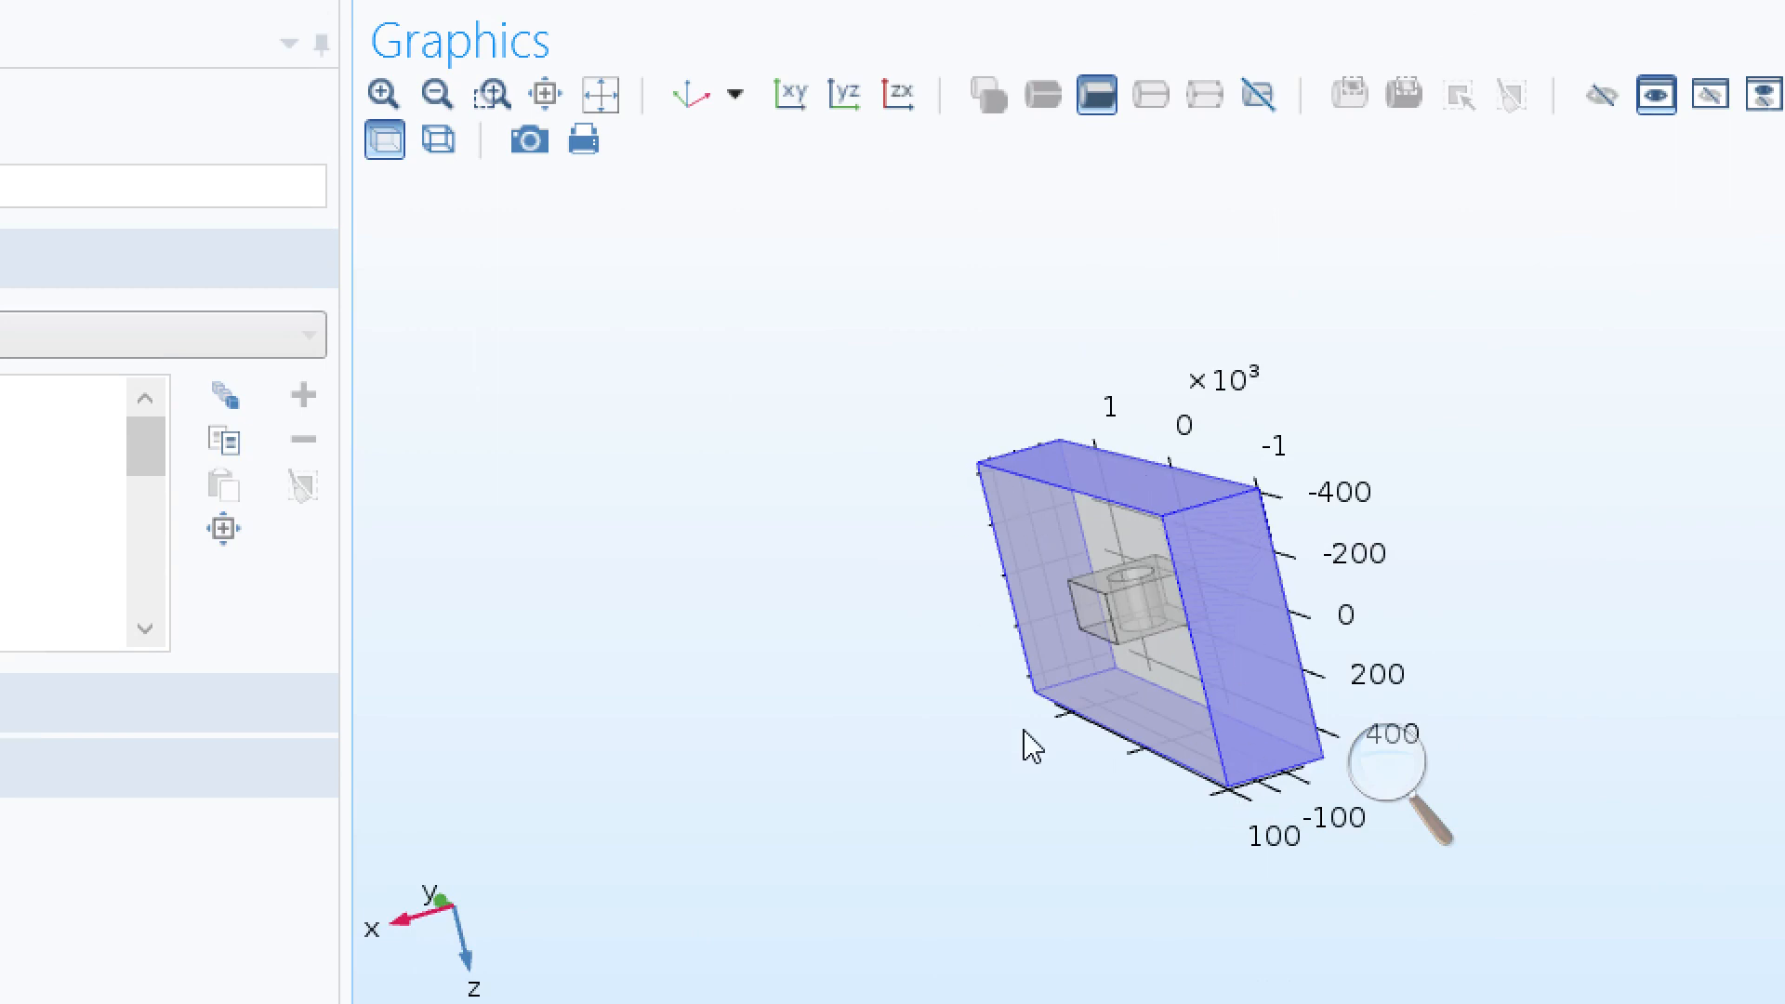
drag(1274, 506, 1170, 584)
drag(1543, 435, 1218, 428)
drag(1230, 504, 1426, 442)
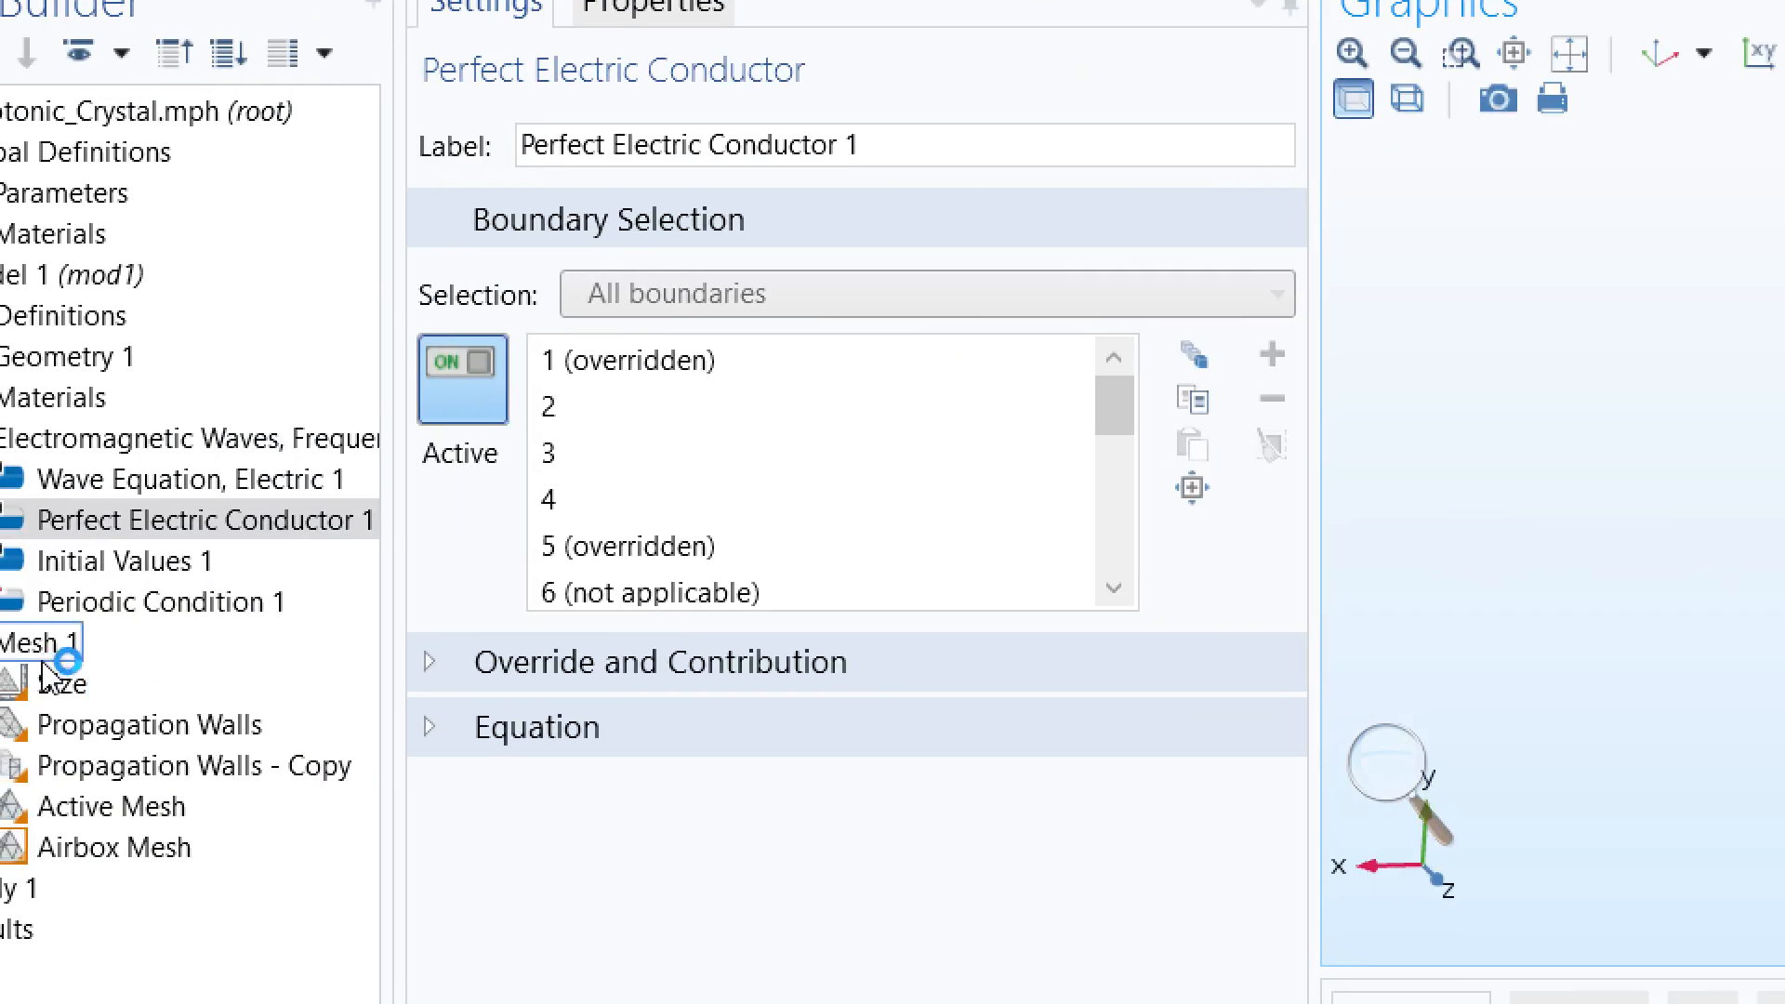
Examine the boundary pair selected for Periodic Condition 1, including the small beam faces on both sides.
click(169, 609)
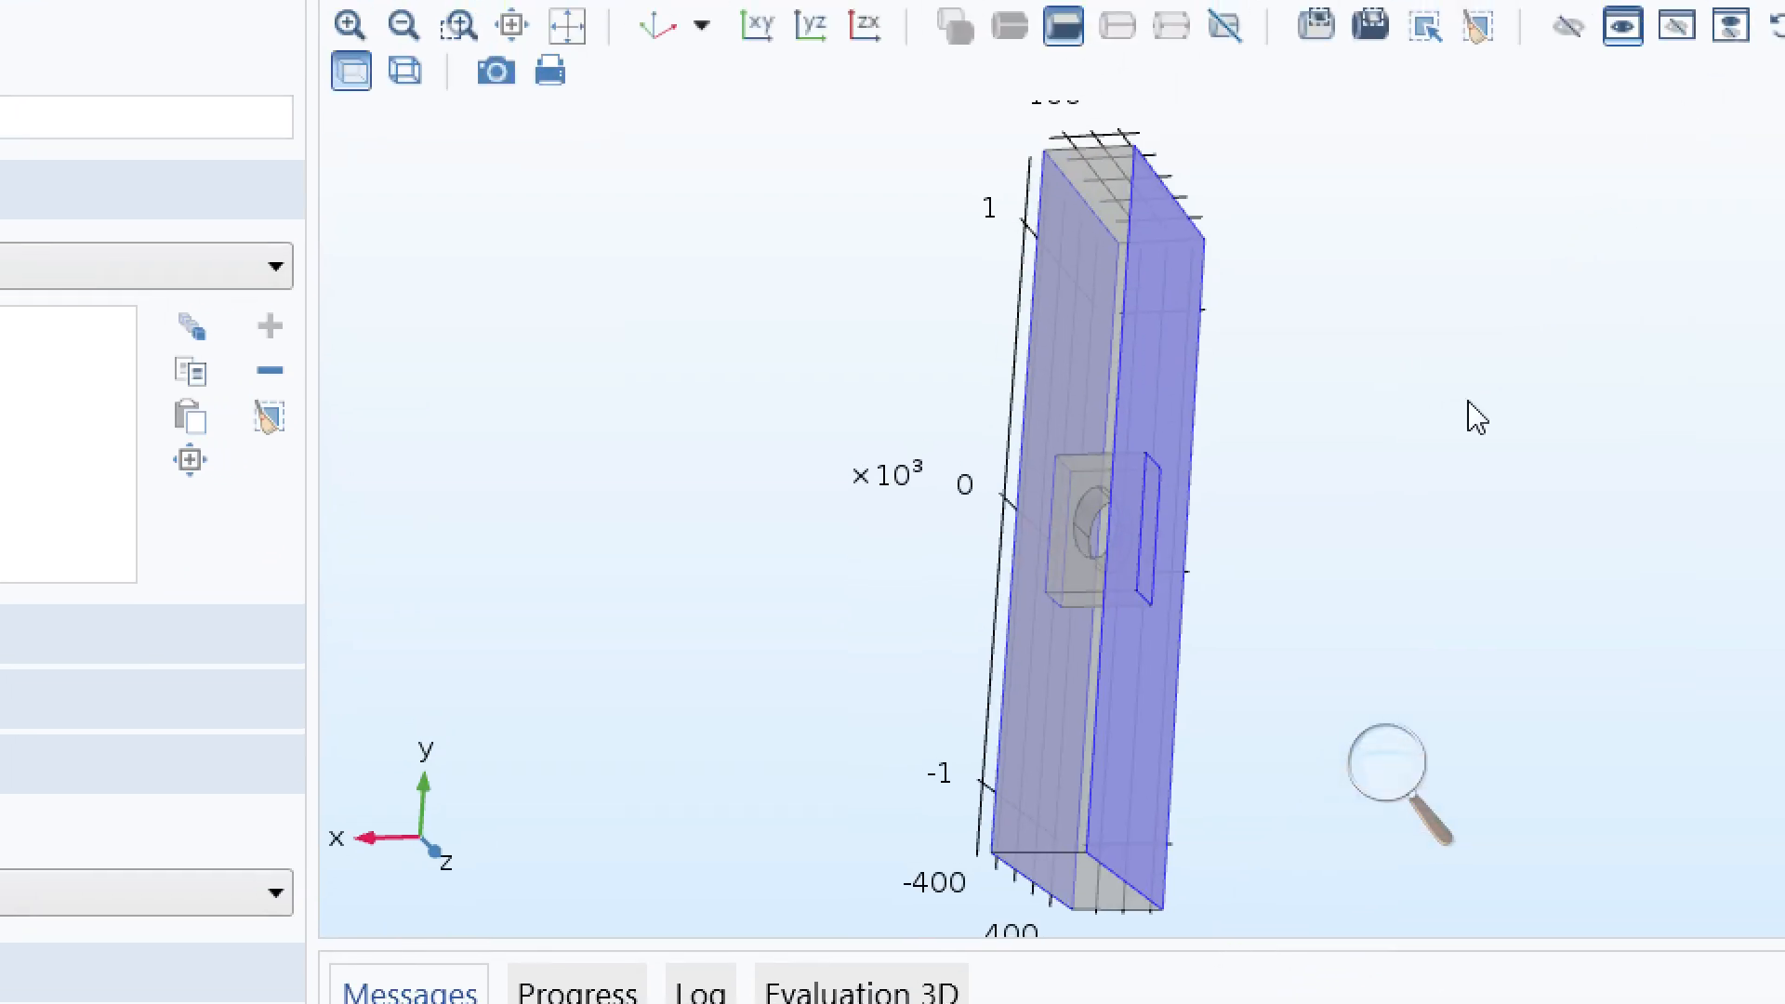
drag(1476, 417, 1227, 510)
click(1177, 176)
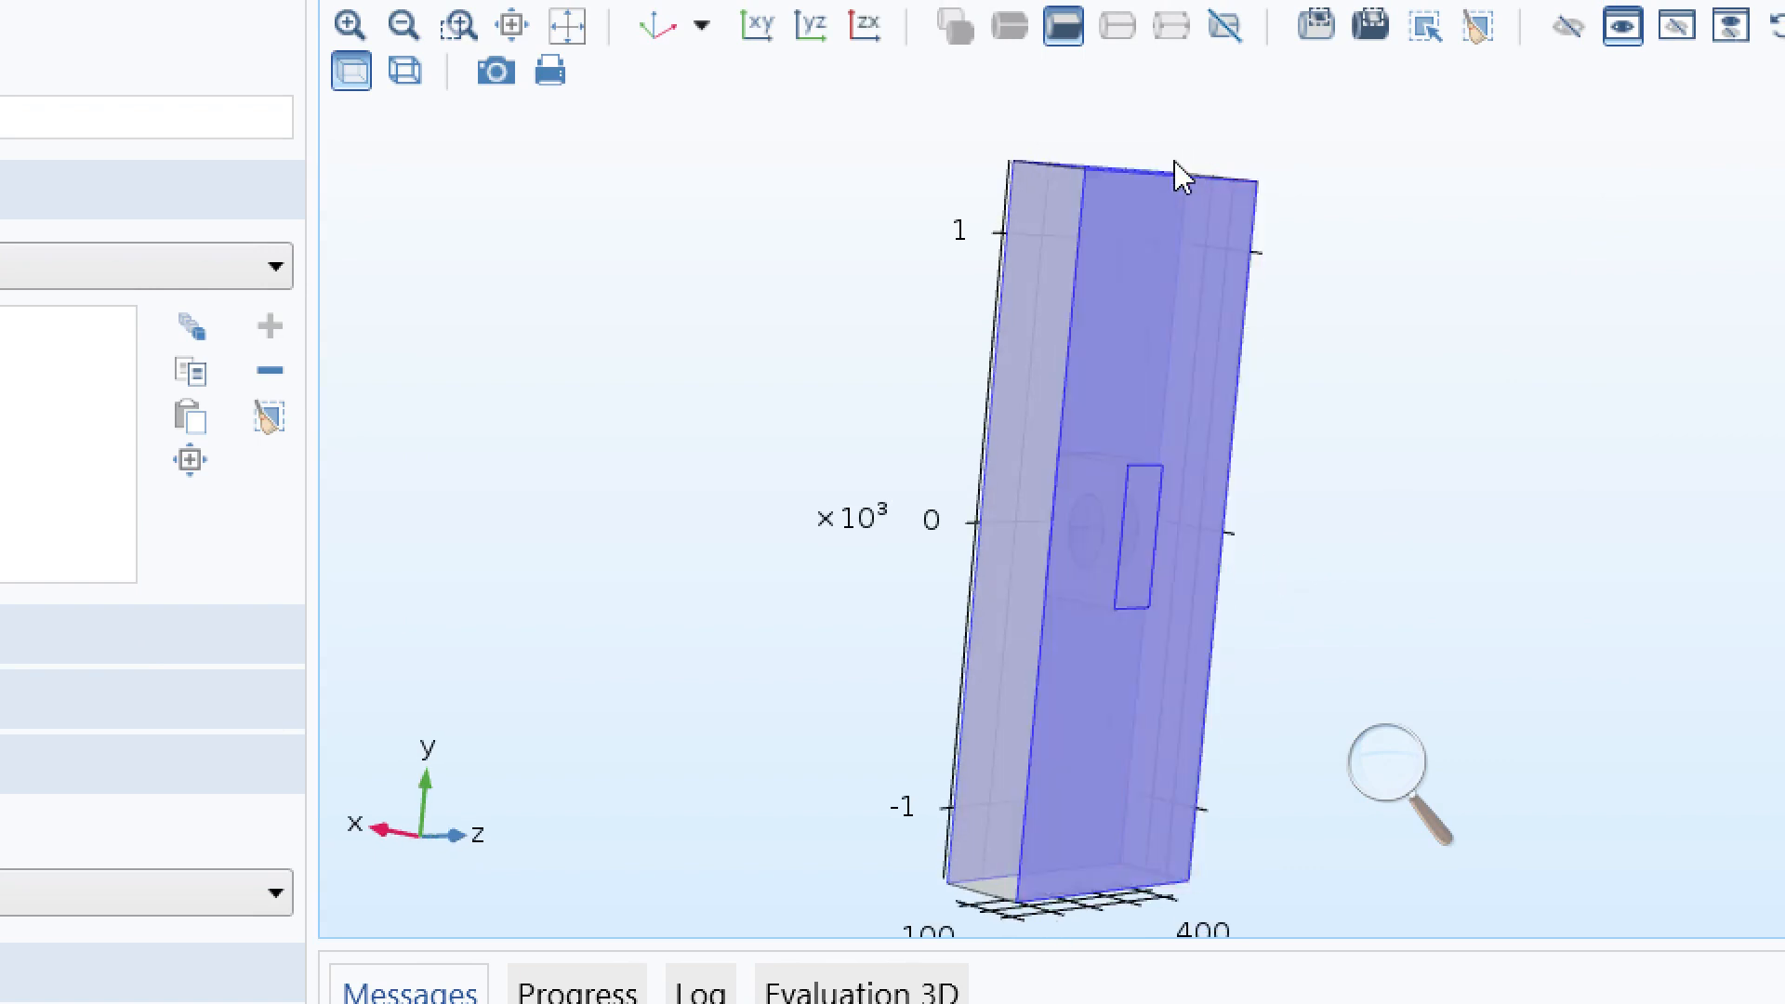
click(1145, 553)
drag(731, 599, 967, 657)
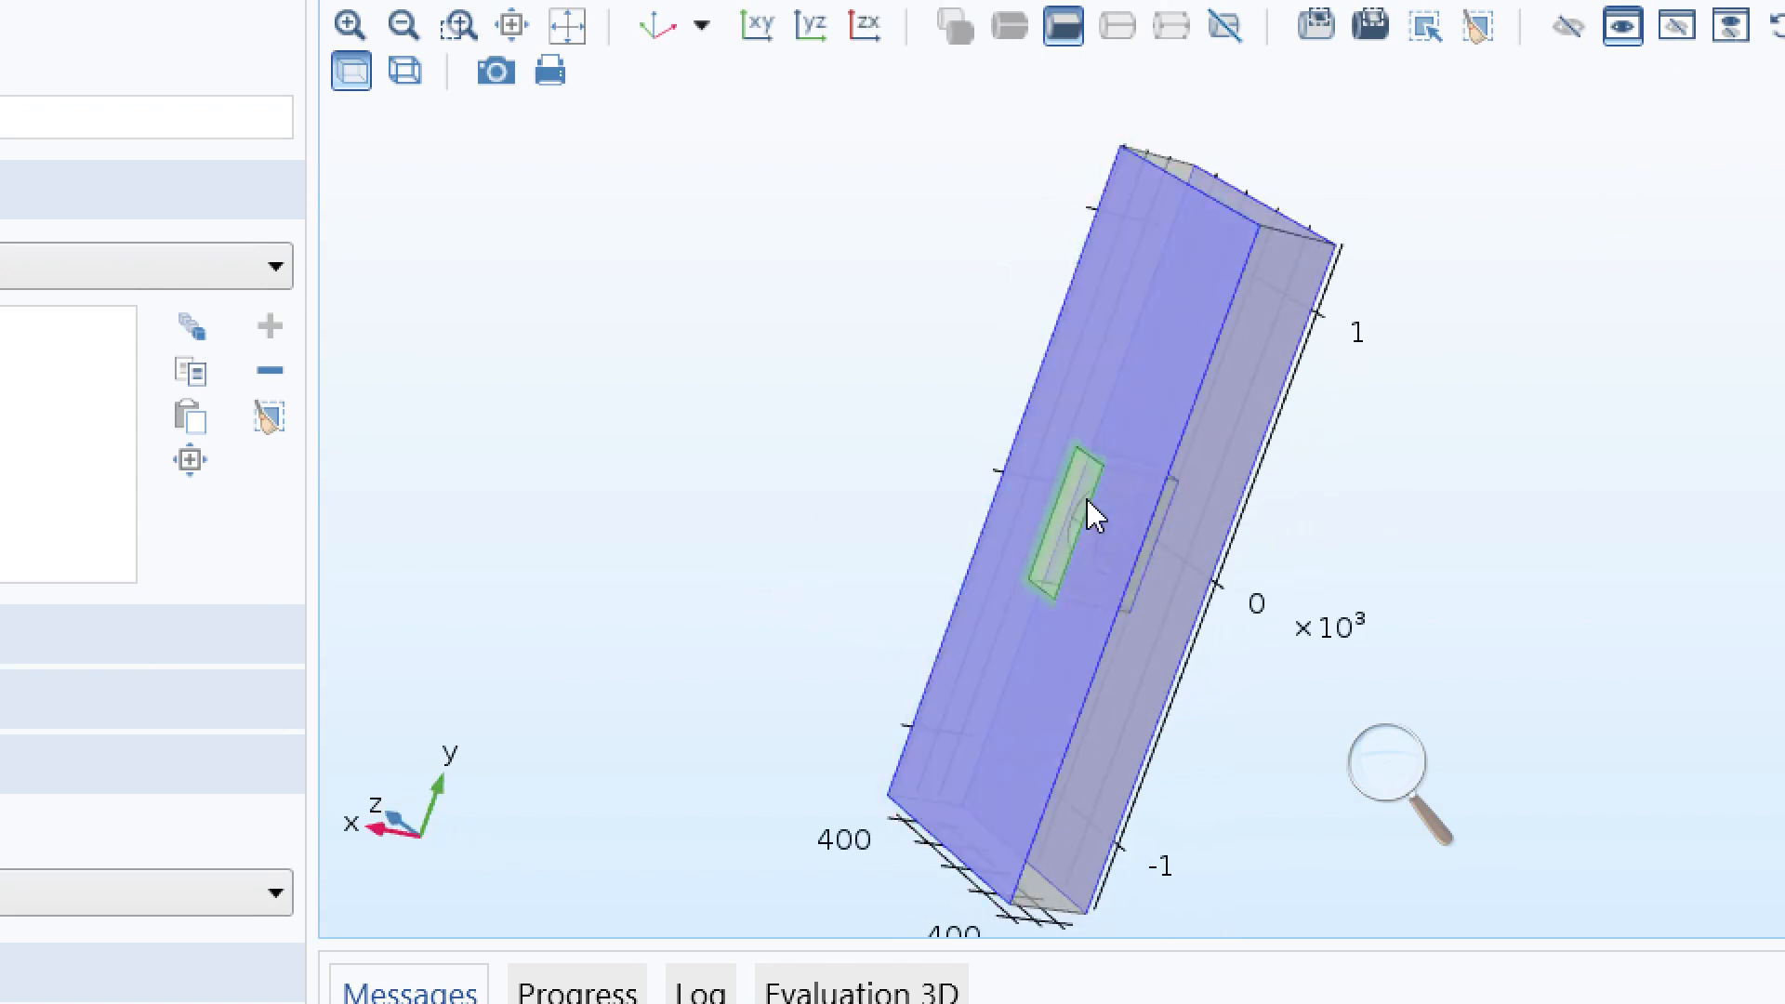
drag(856, 598, 678, 546)
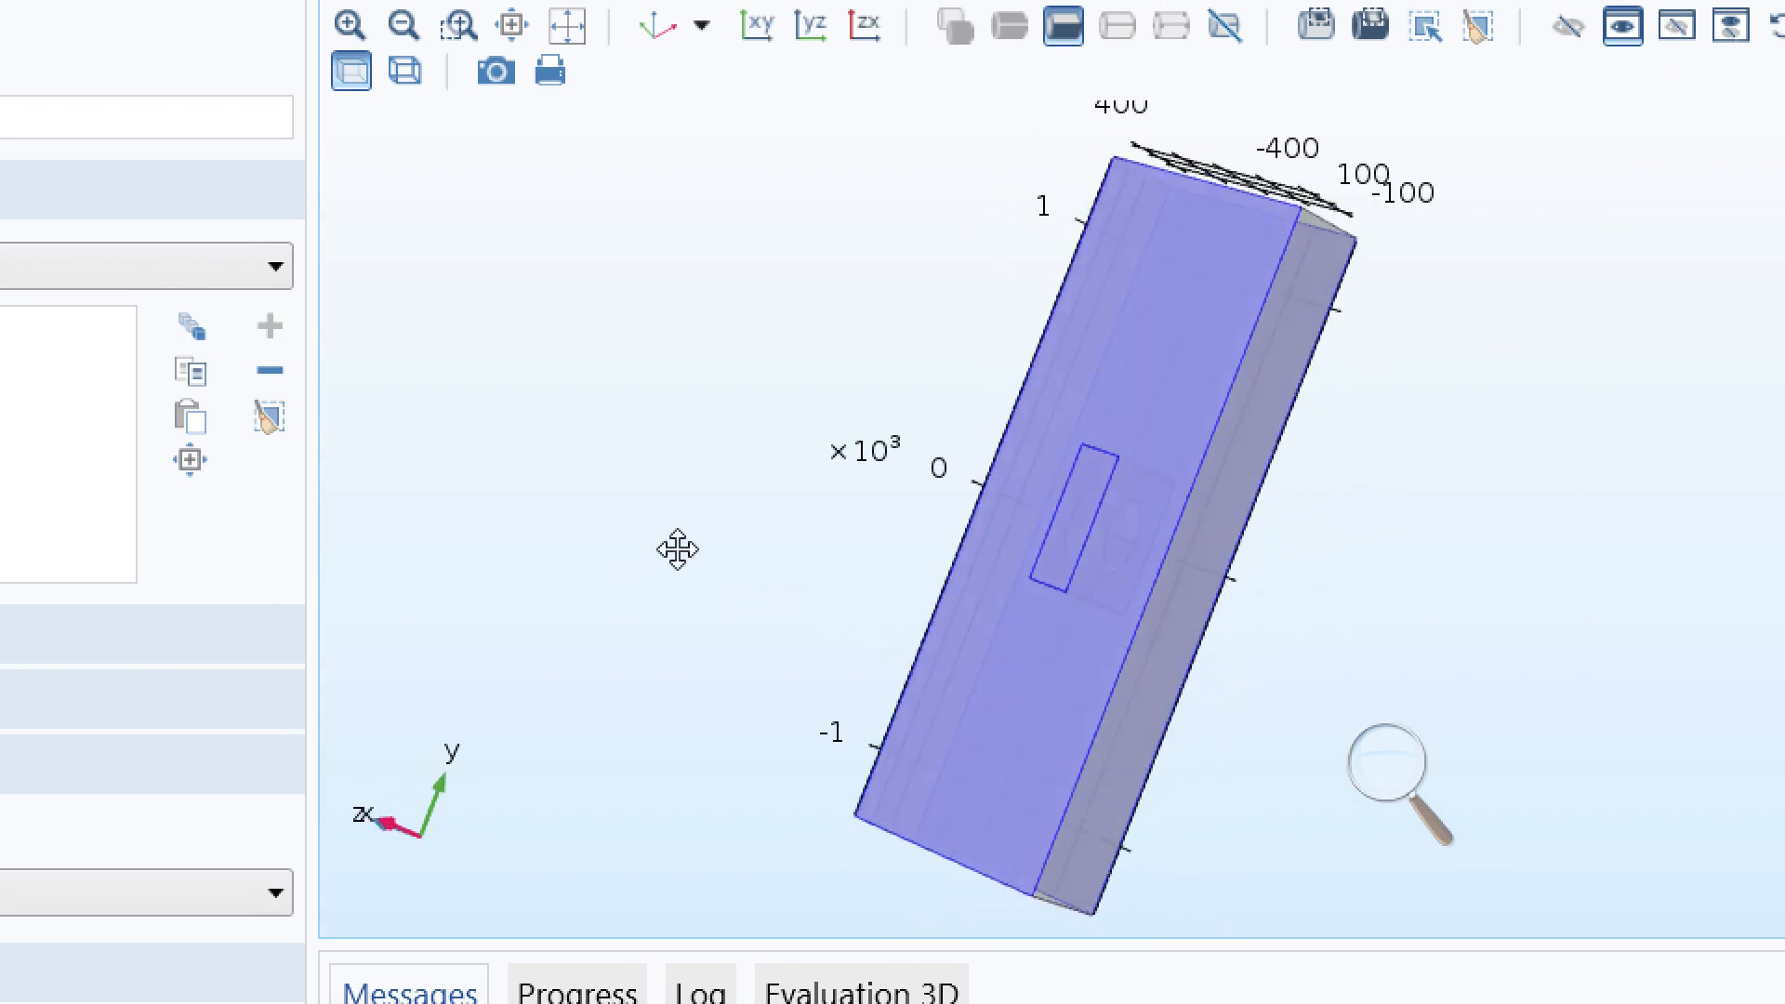
click(1387, 766)
click(1374, 808)
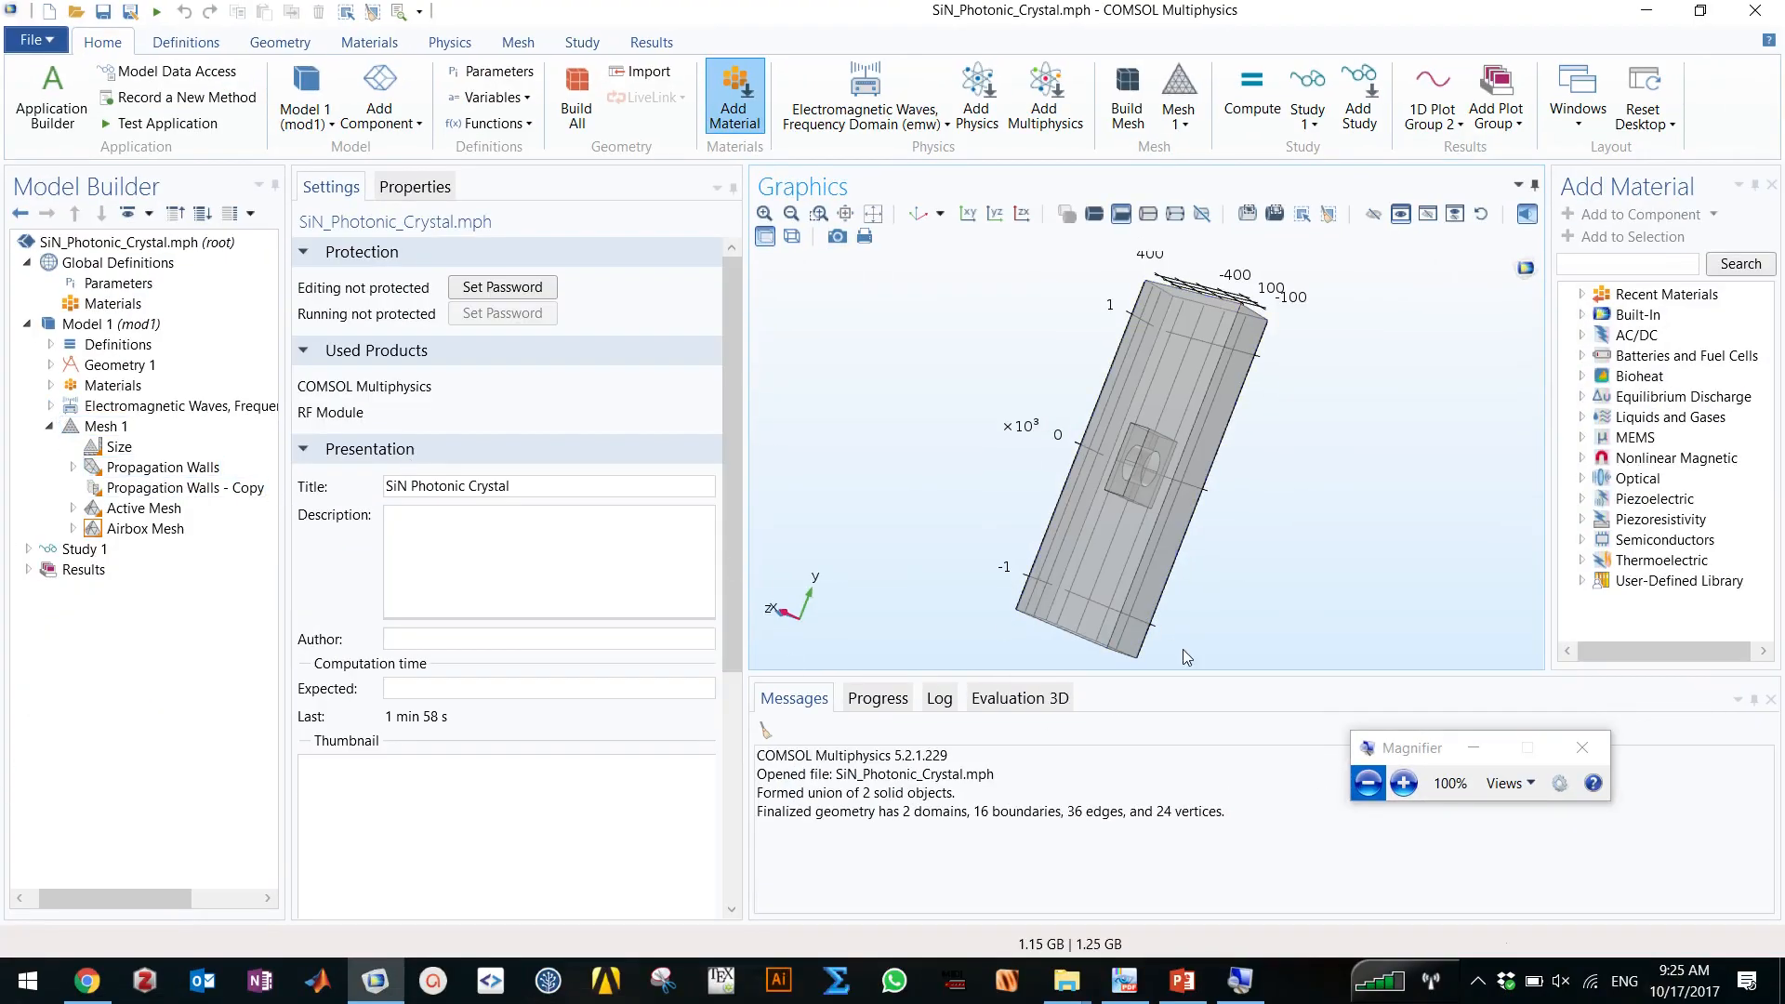
click(1403, 782)
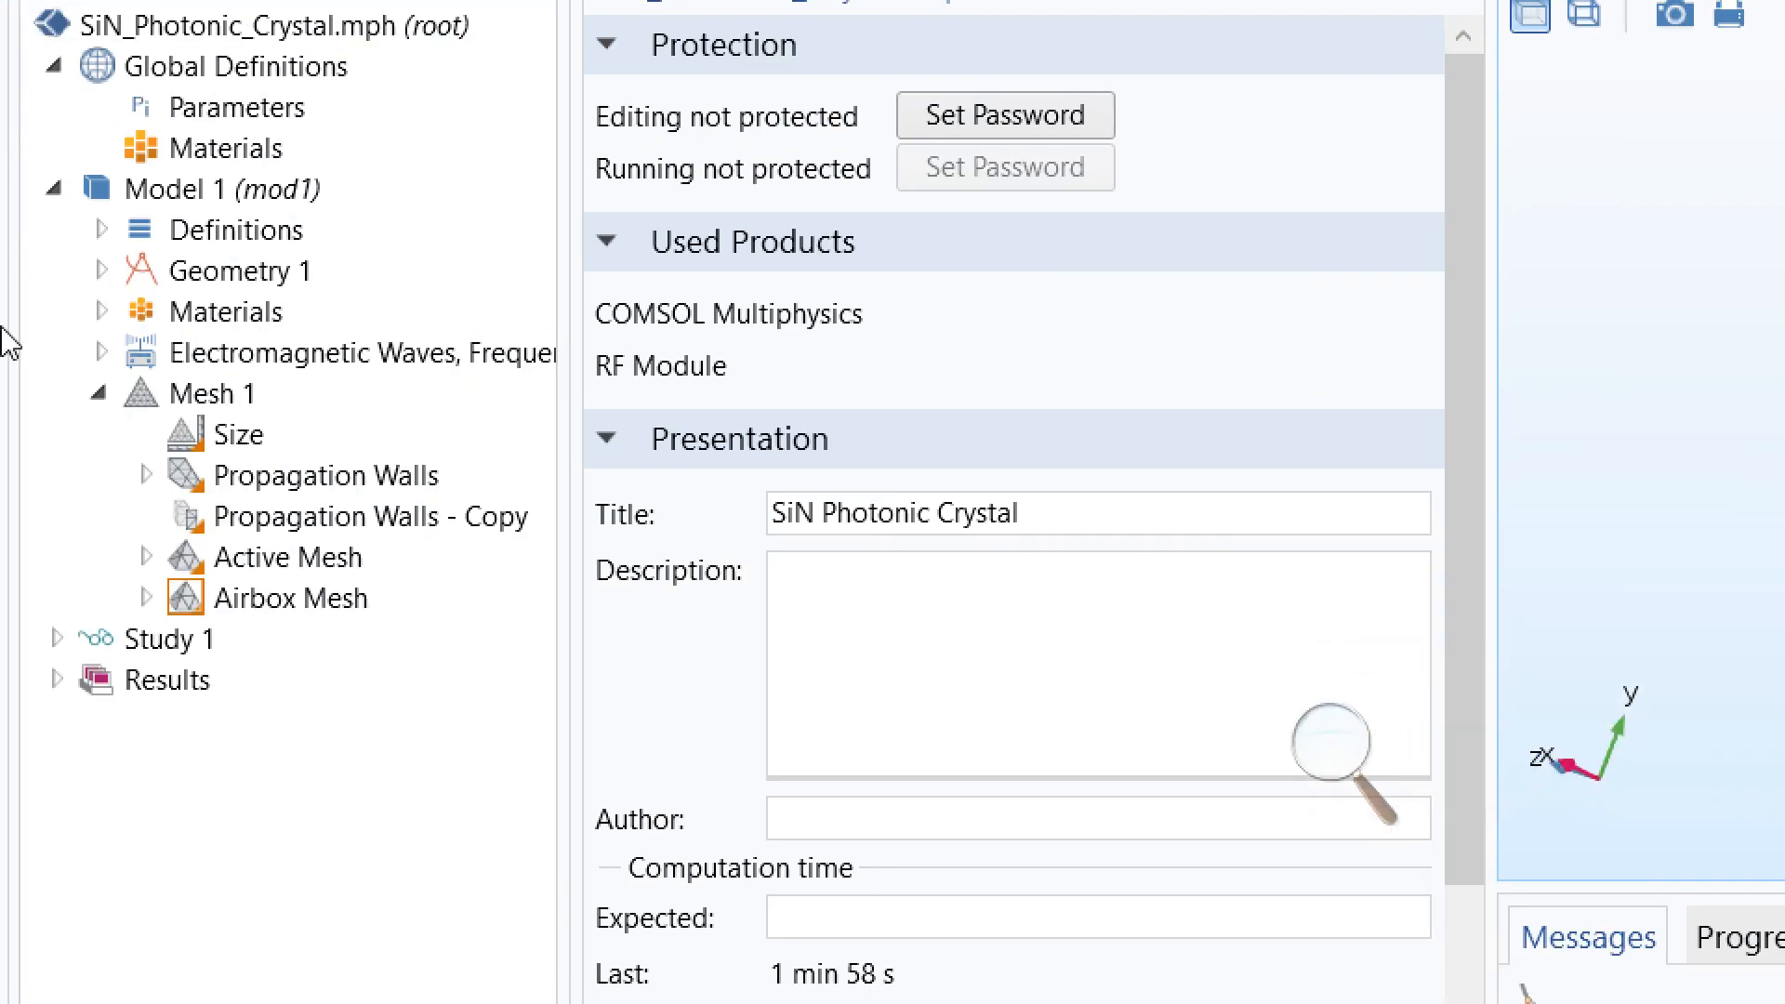
Examine the boundaries of the Propagation Walls mesh and the source and destination boundaries of Propagation Walls - Copy.
click(240, 485)
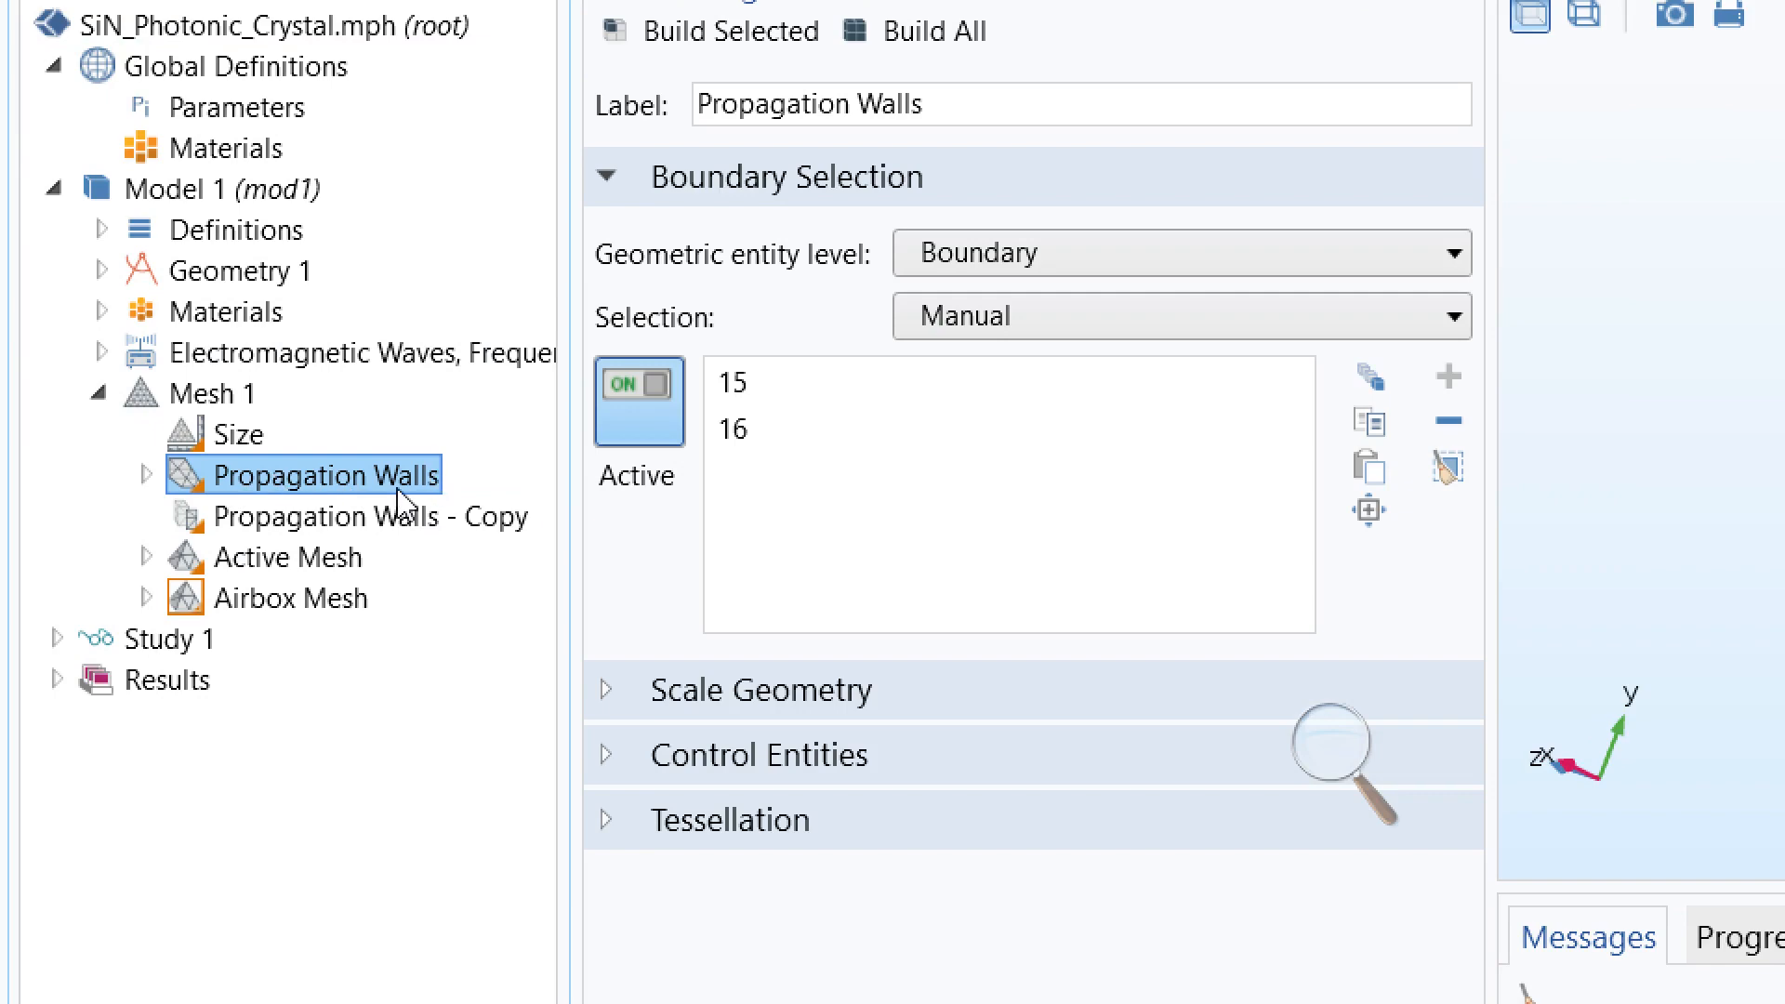
click(311, 526)
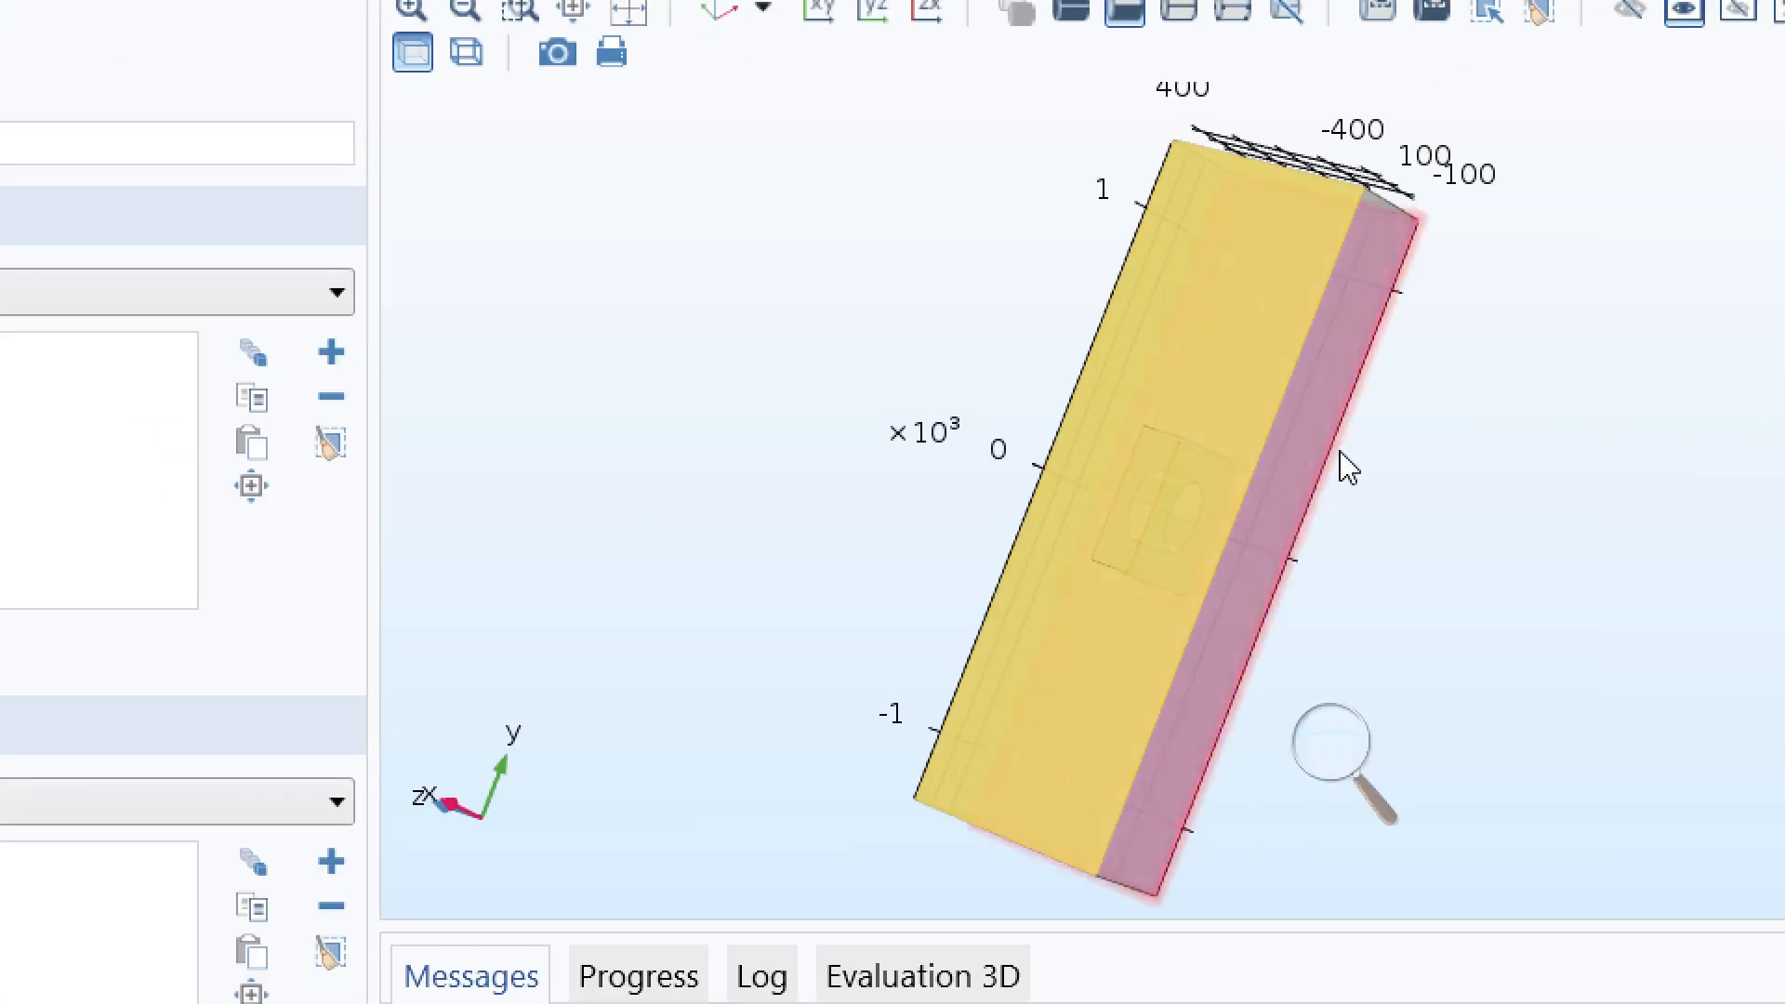
drag(1339, 454, 1001, 427)
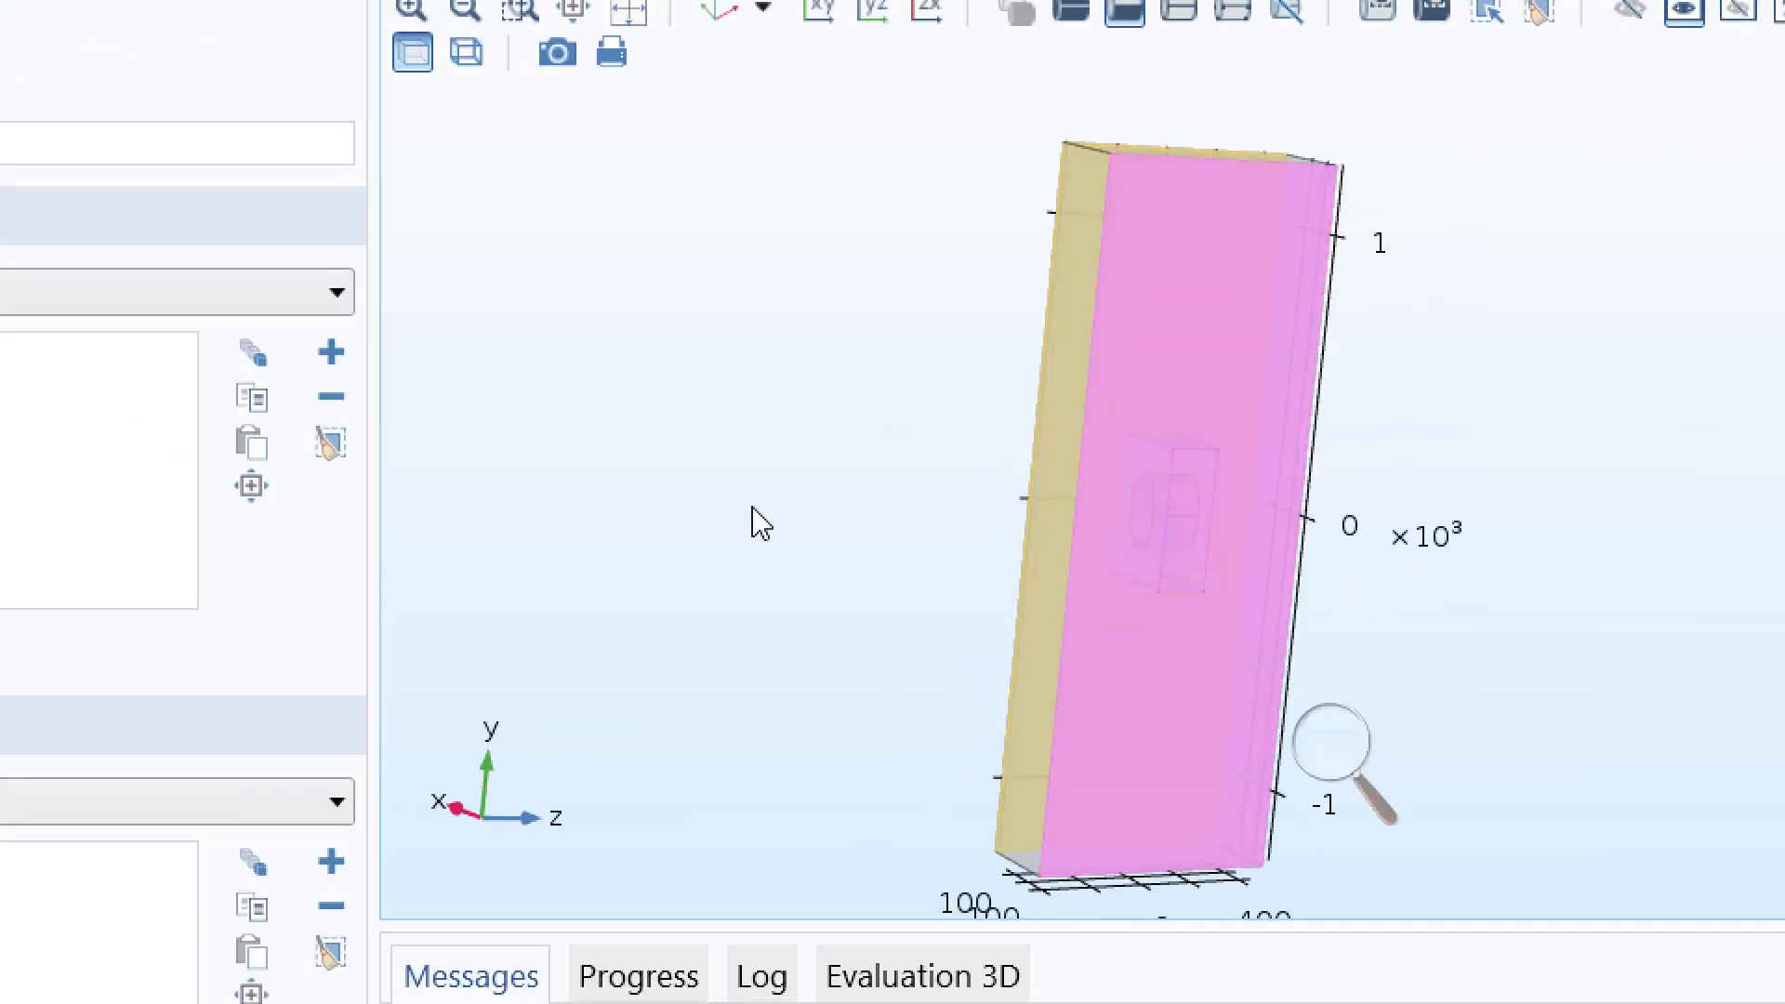
drag(757, 518, 1150, 567)
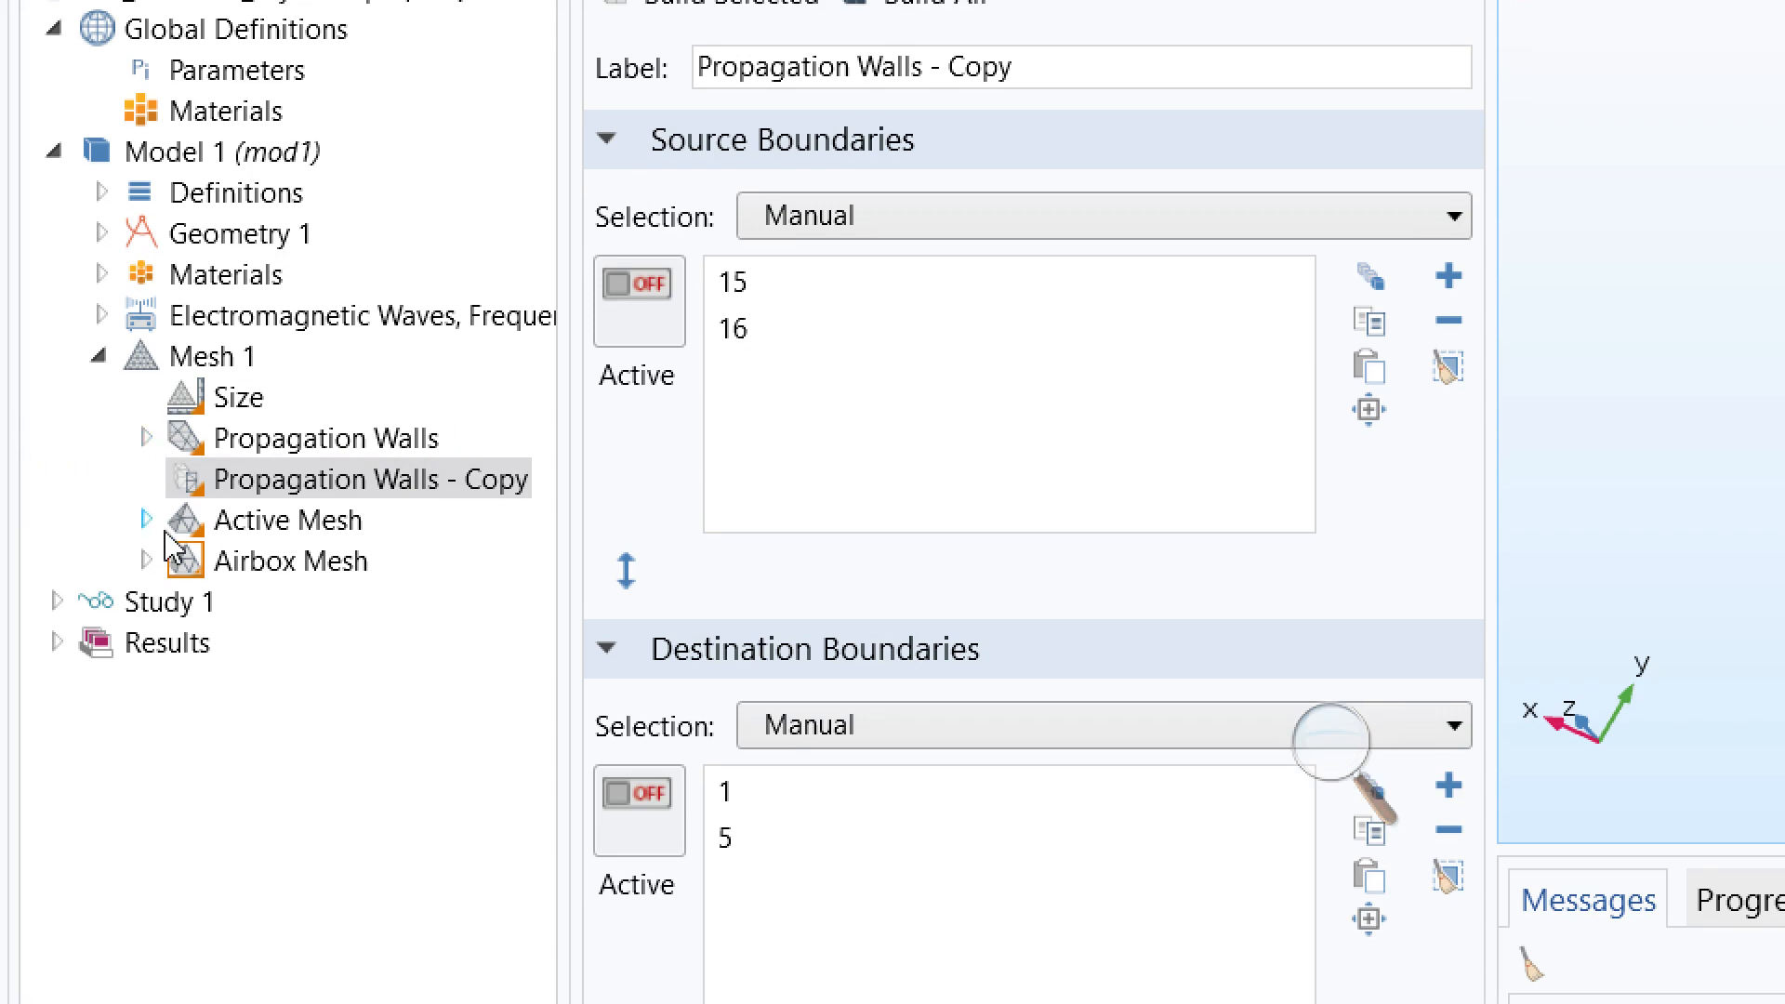
Examine the domain selections of the Active Mesh and Airbox Mesh free tetrahedral nodes under Mesh 1.
click(264, 526)
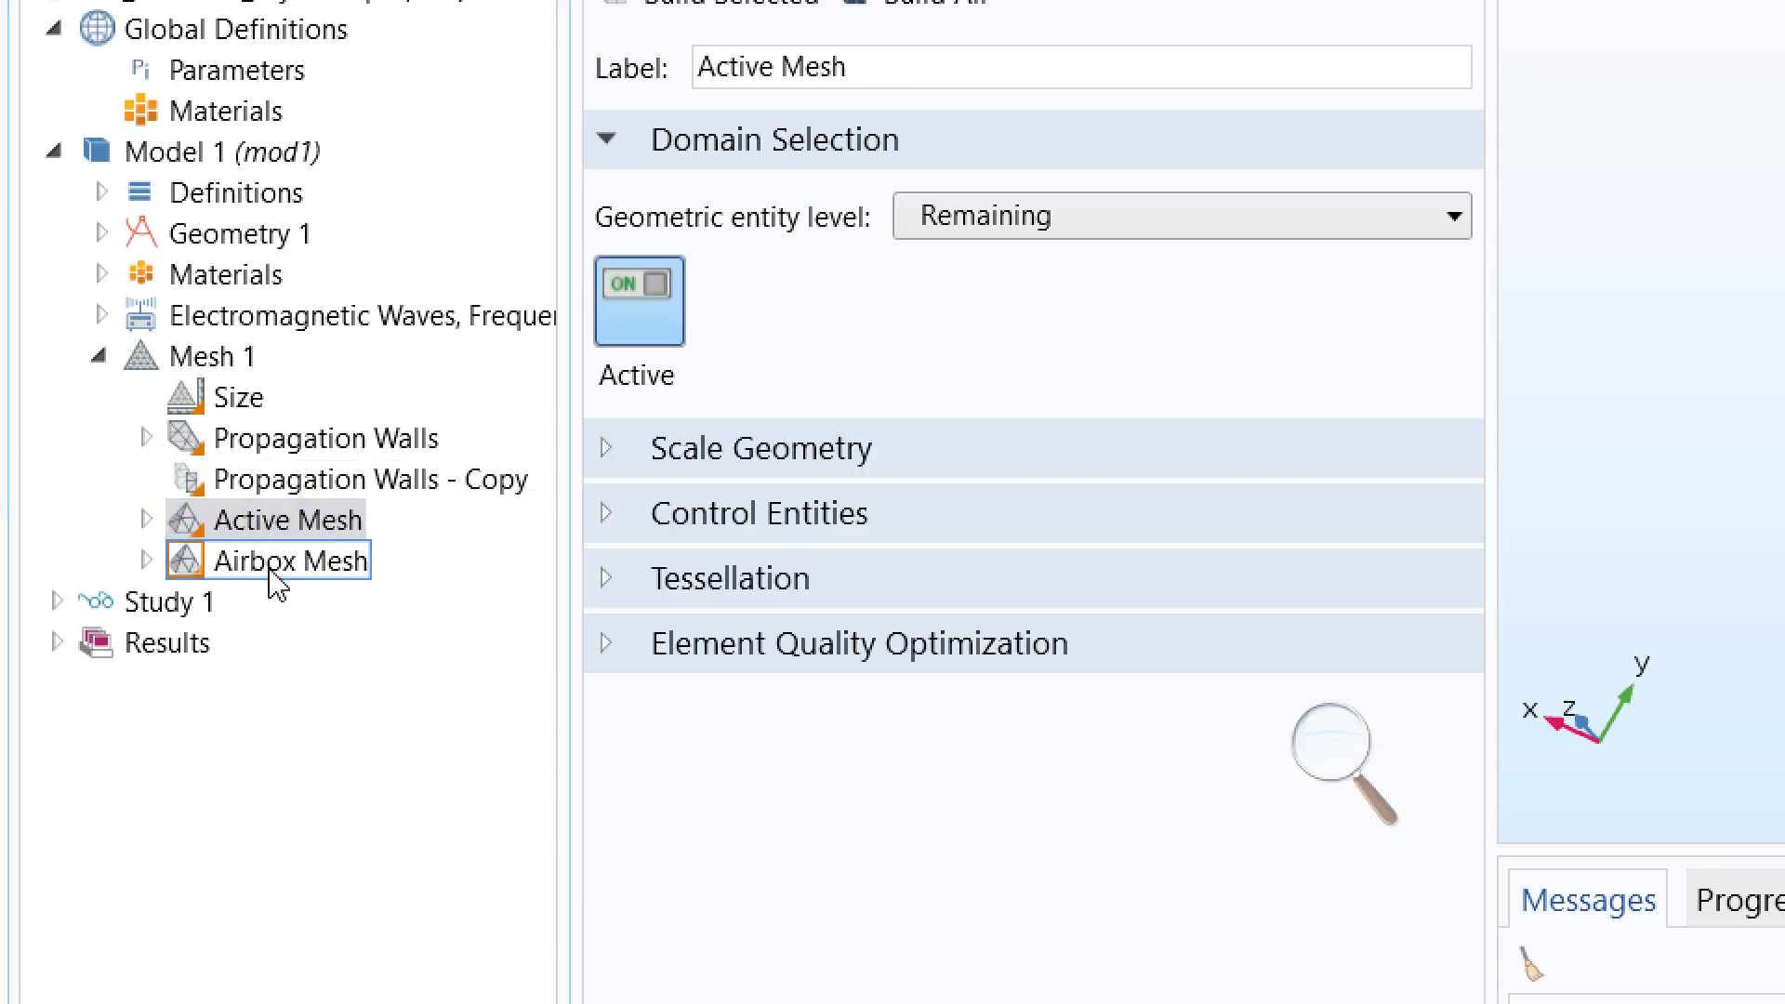
click(275, 565)
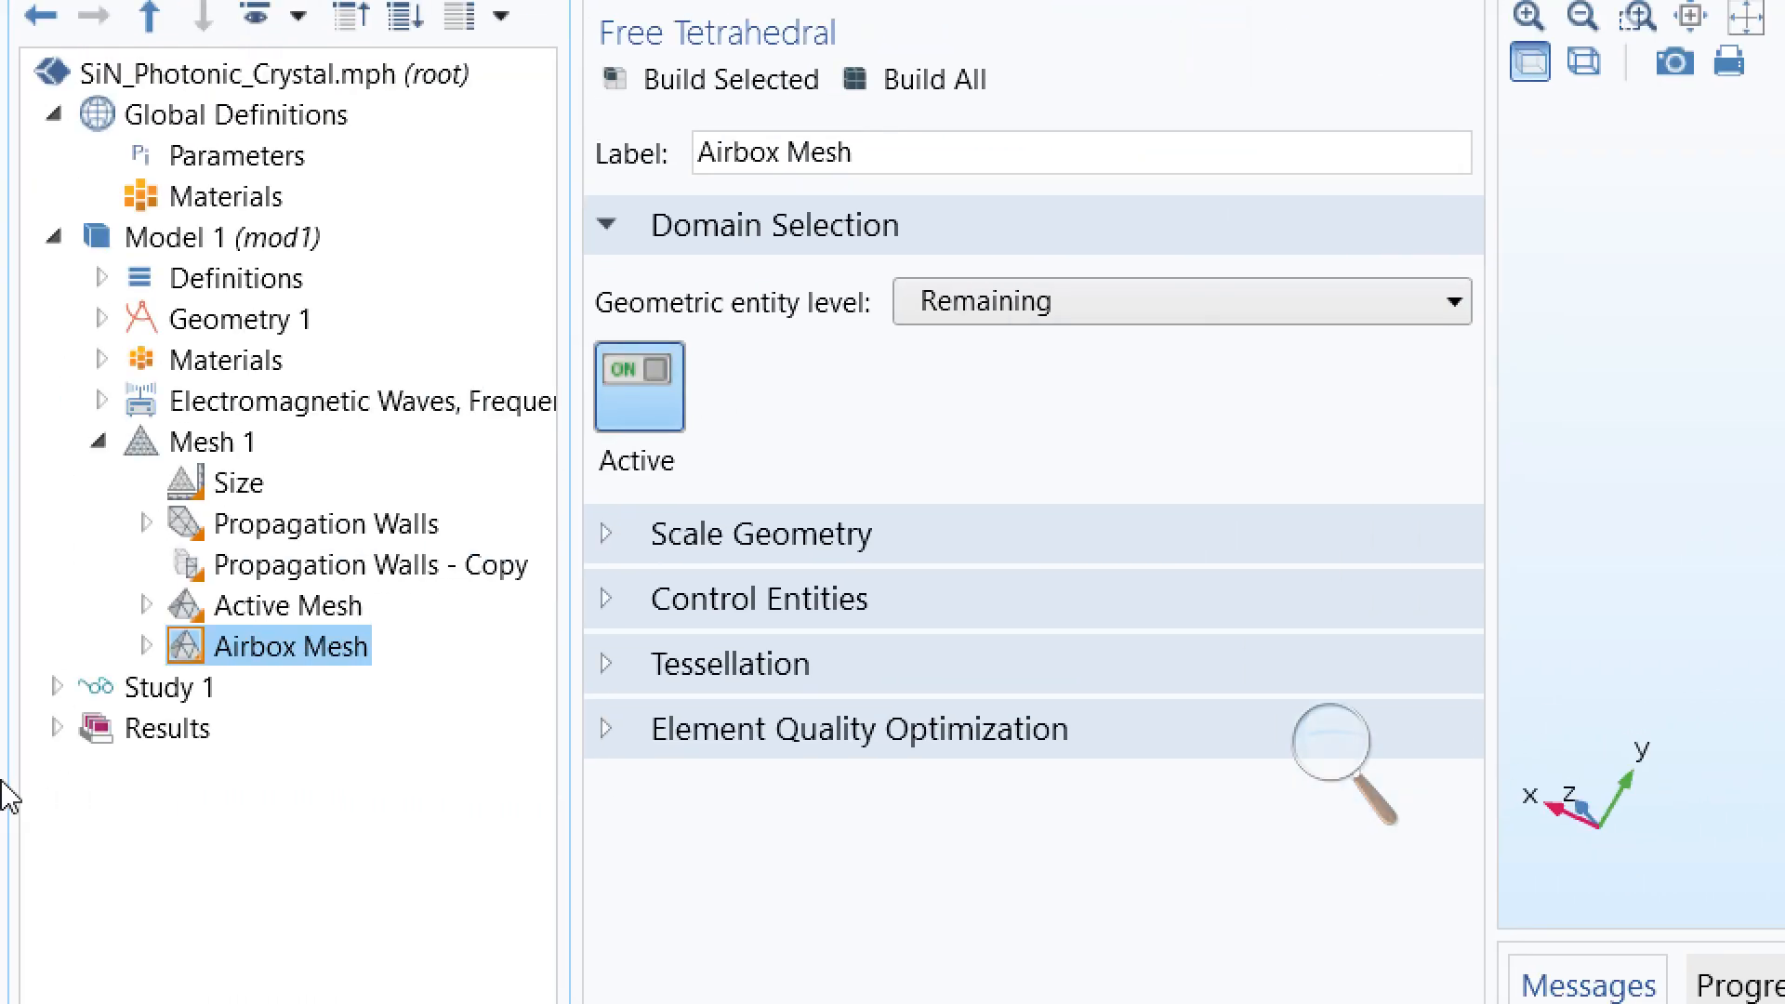
click(98, 441)
Review the Parametric Sweep over k_x_N and the Eigenfrequency step settings of Study 1.
click(58, 484)
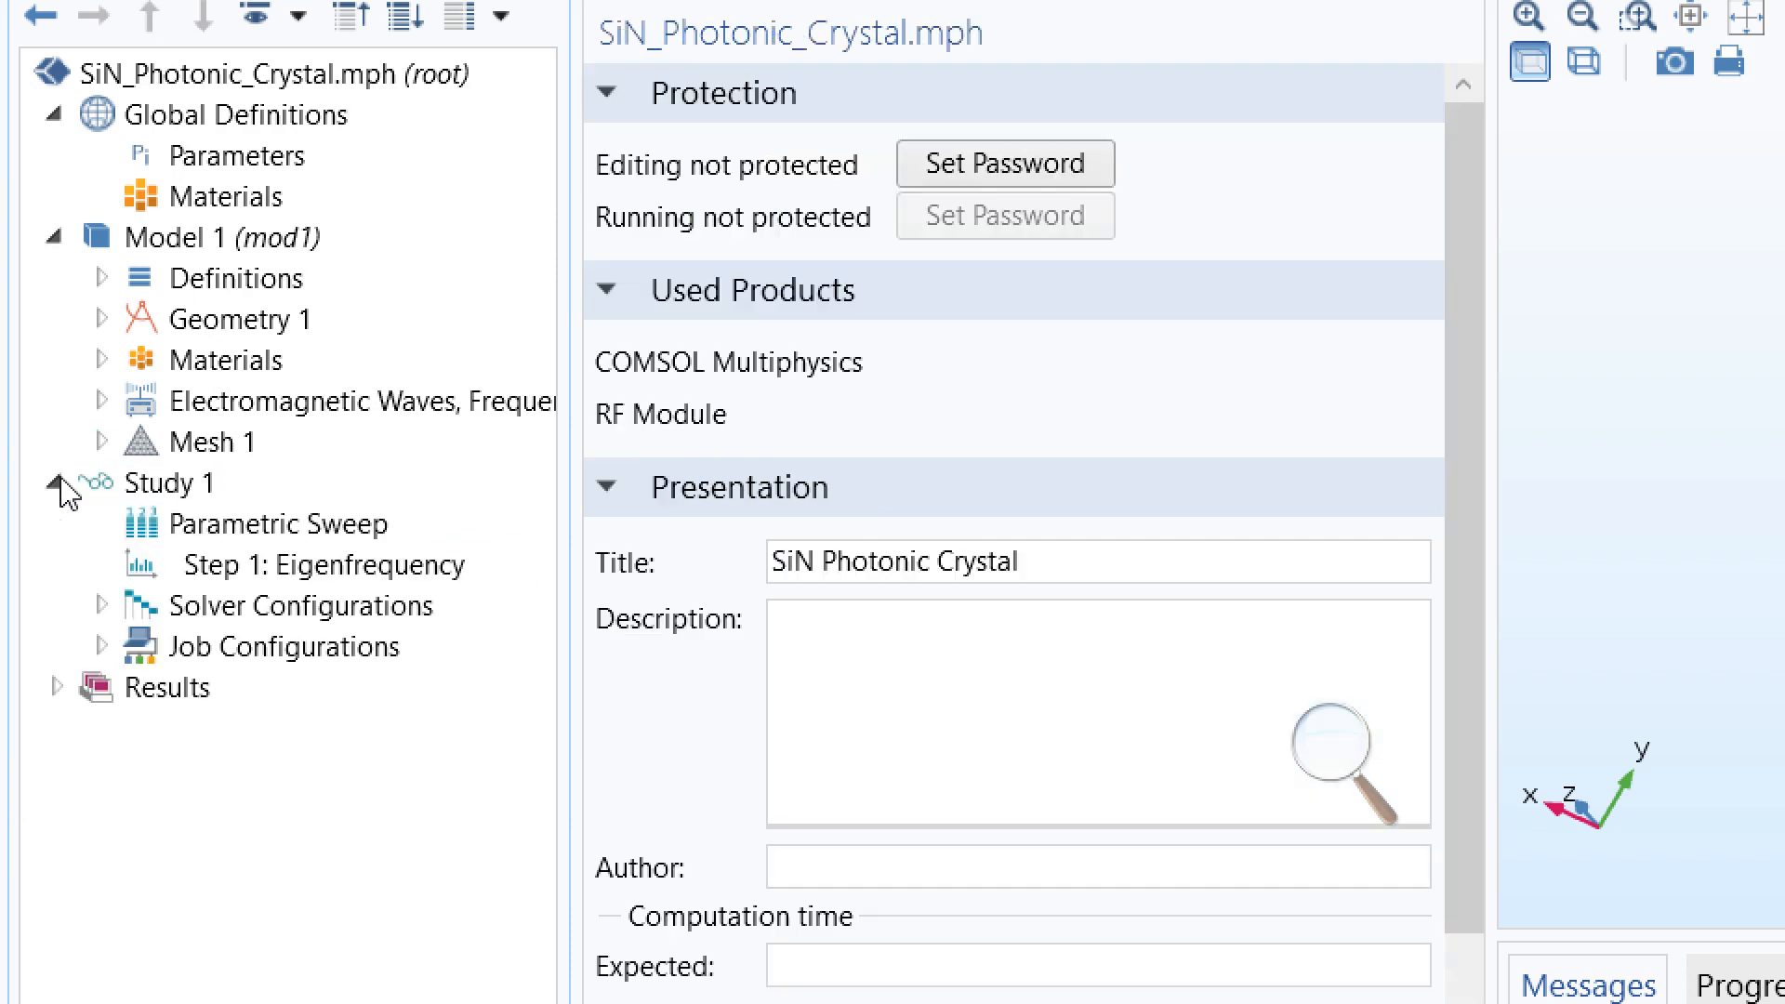
click(263, 539)
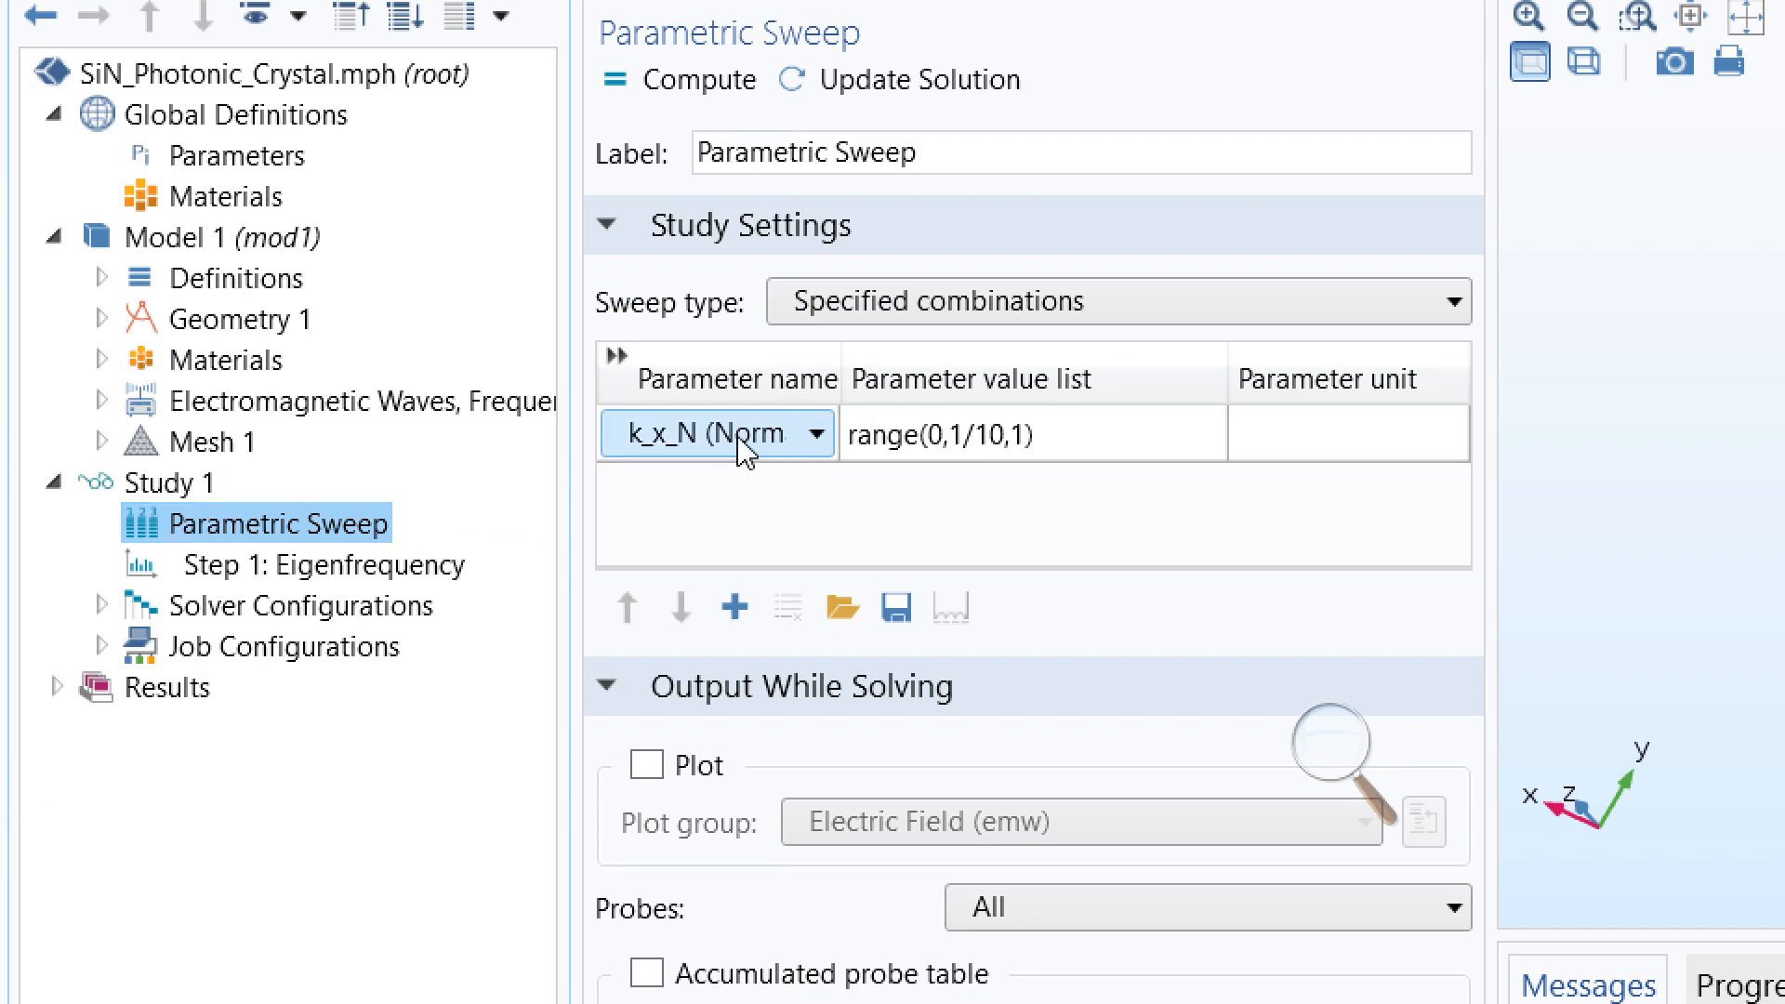
click(290, 576)
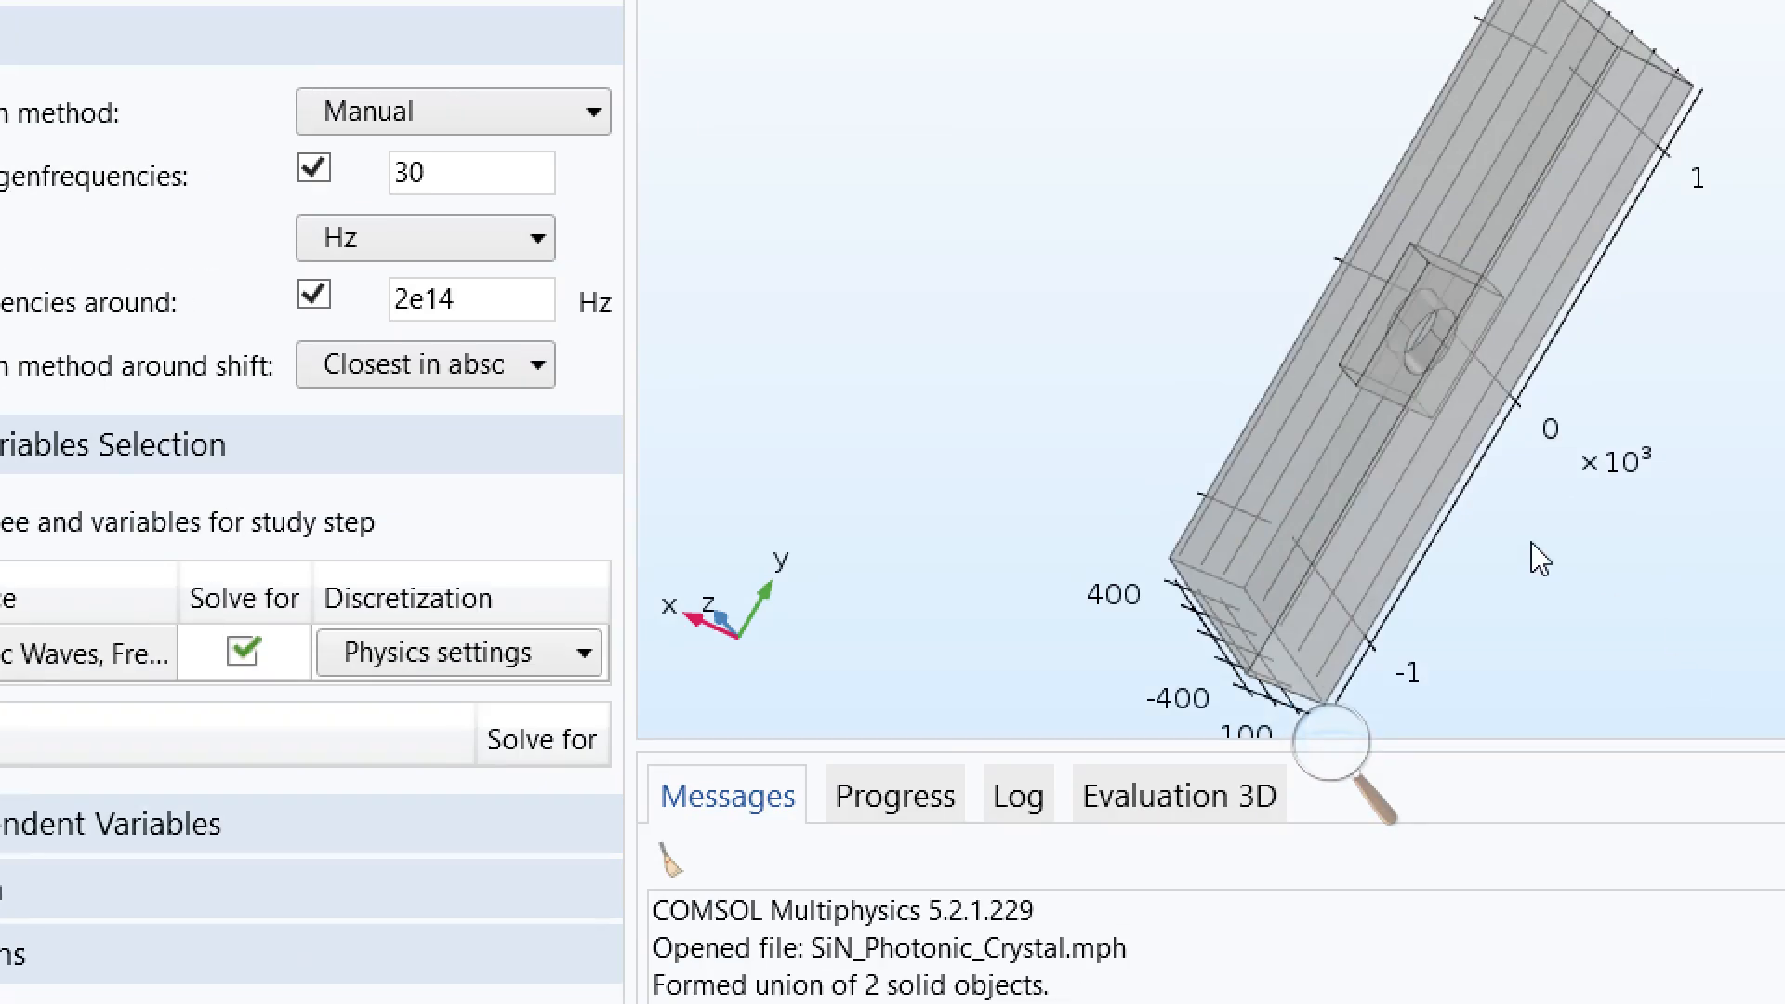
Return the screen magnification to 100% and start computing Study 1.
click(1329, 761)
click(1333, 785)
click(1331, 788)
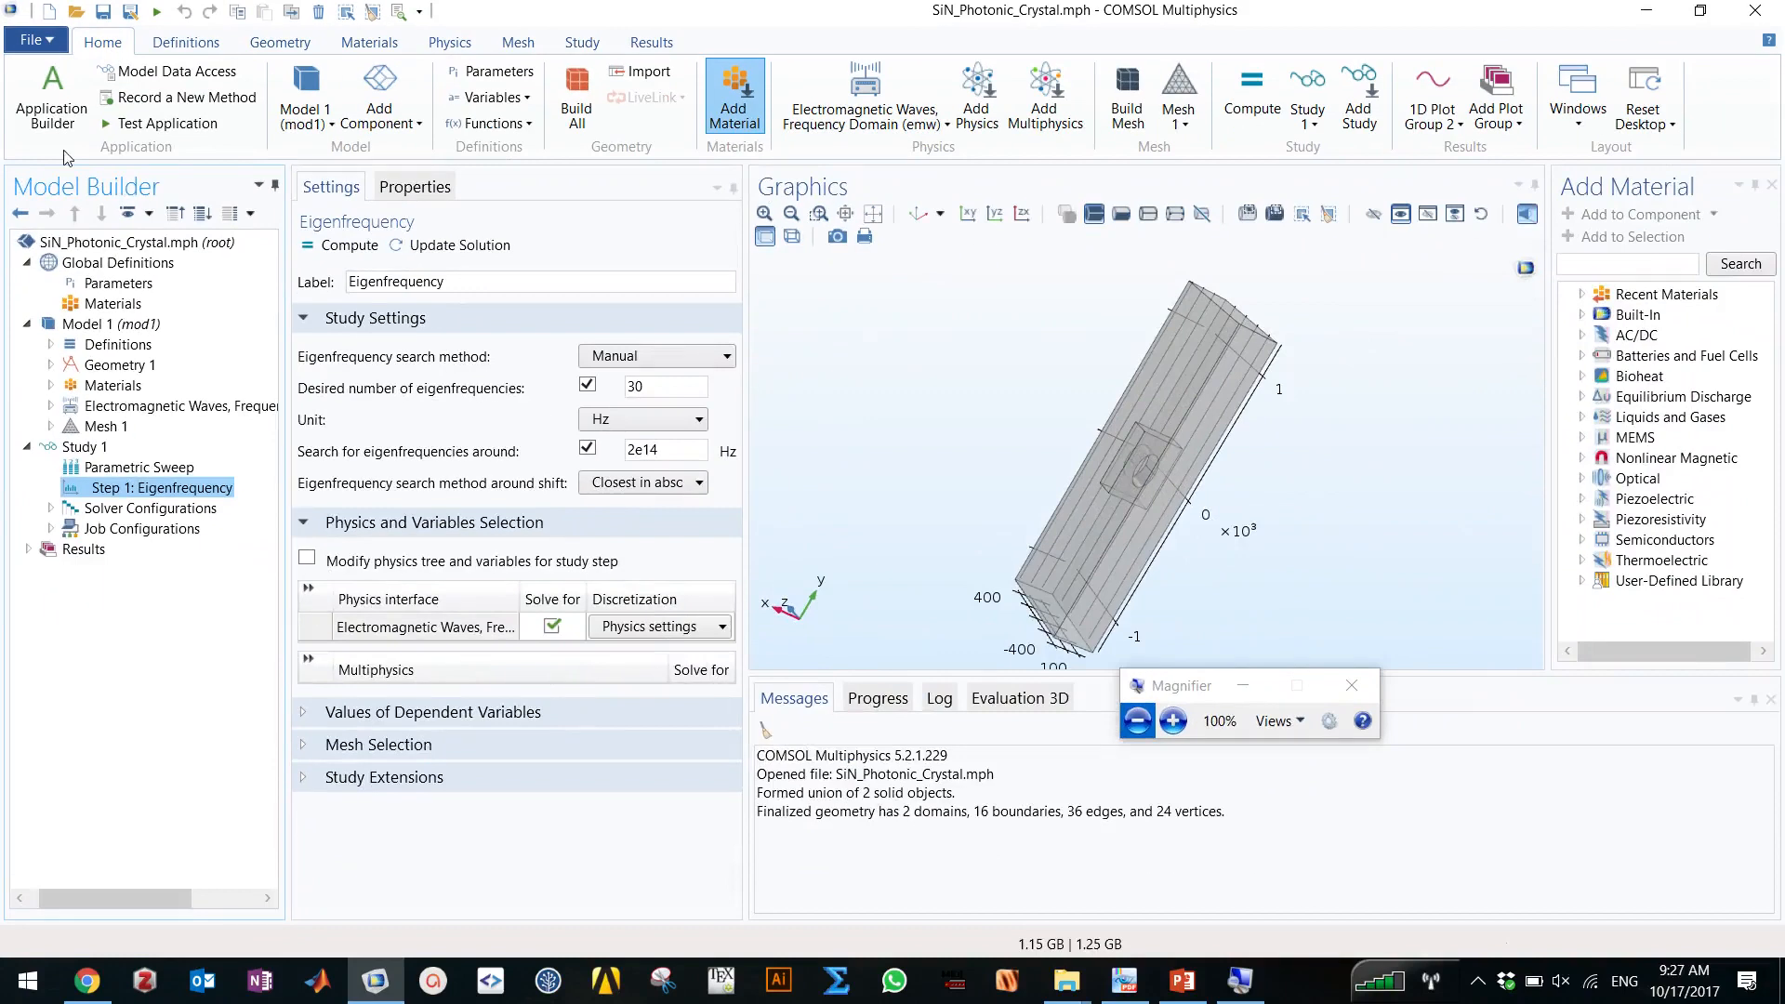
click(569, 43)
click(44, 93)
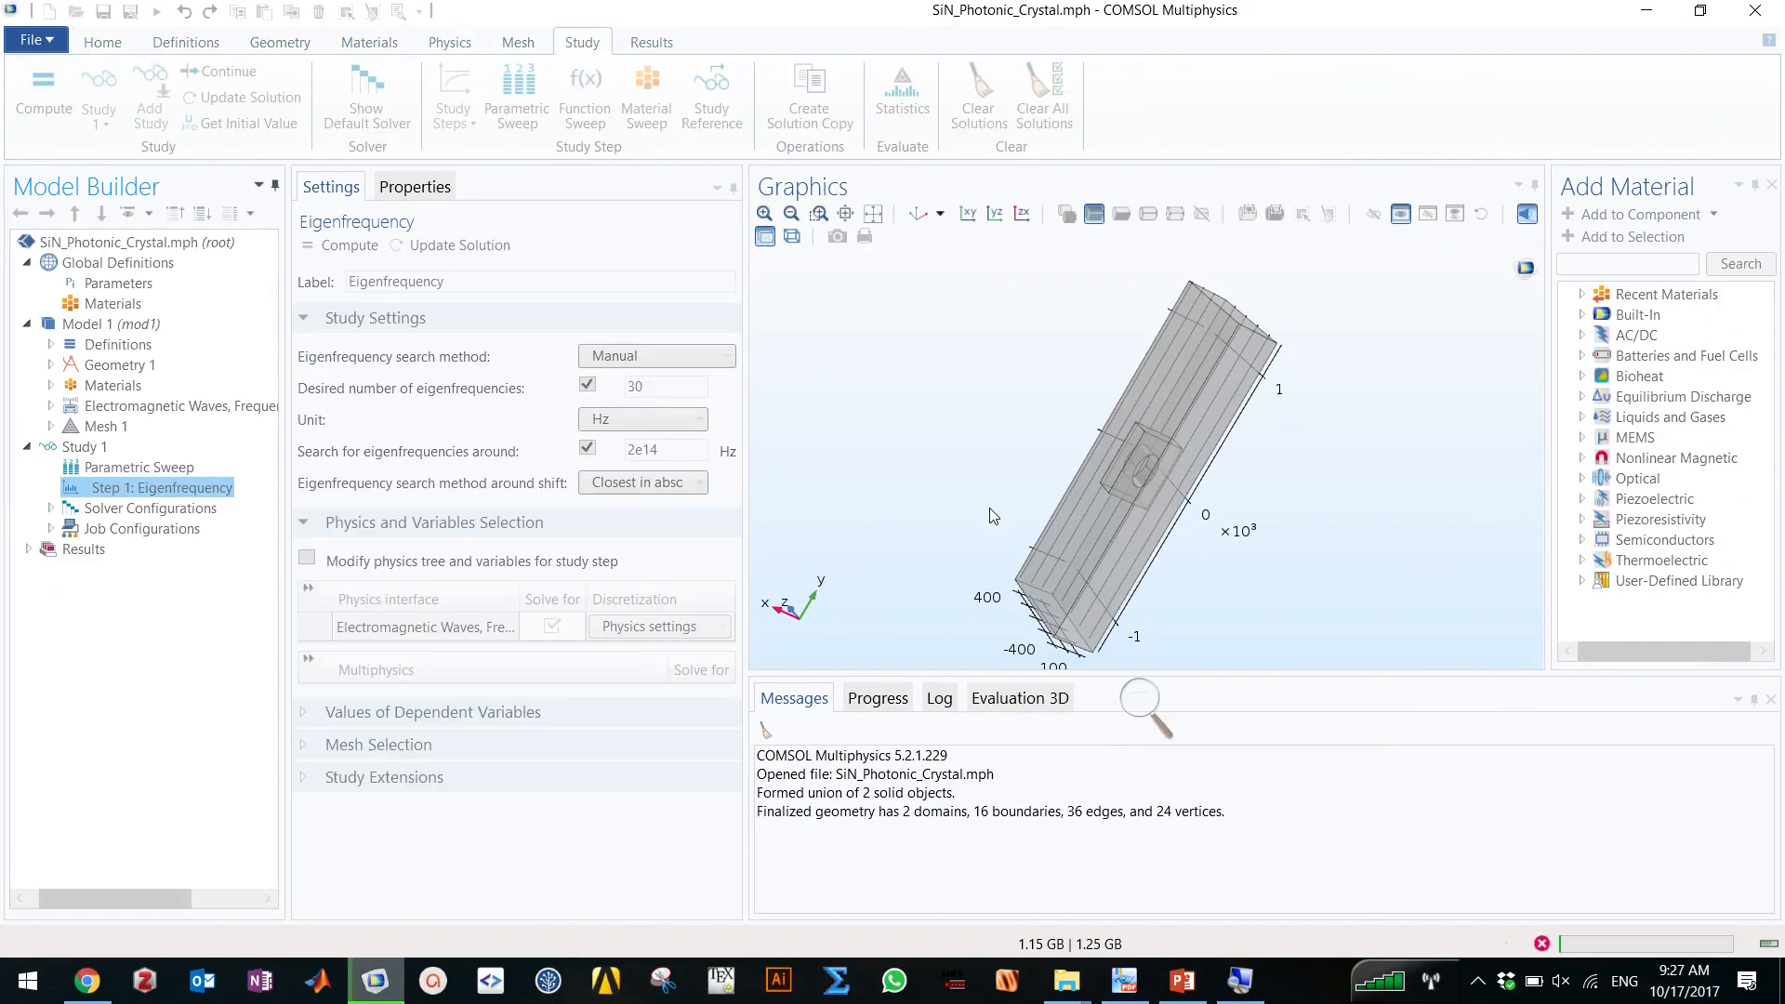
Switch to the 1D-PhC presentation in PowerPoint to view the Incomplete bandgap slide.
click(1189, 989)
click(1190, 991)
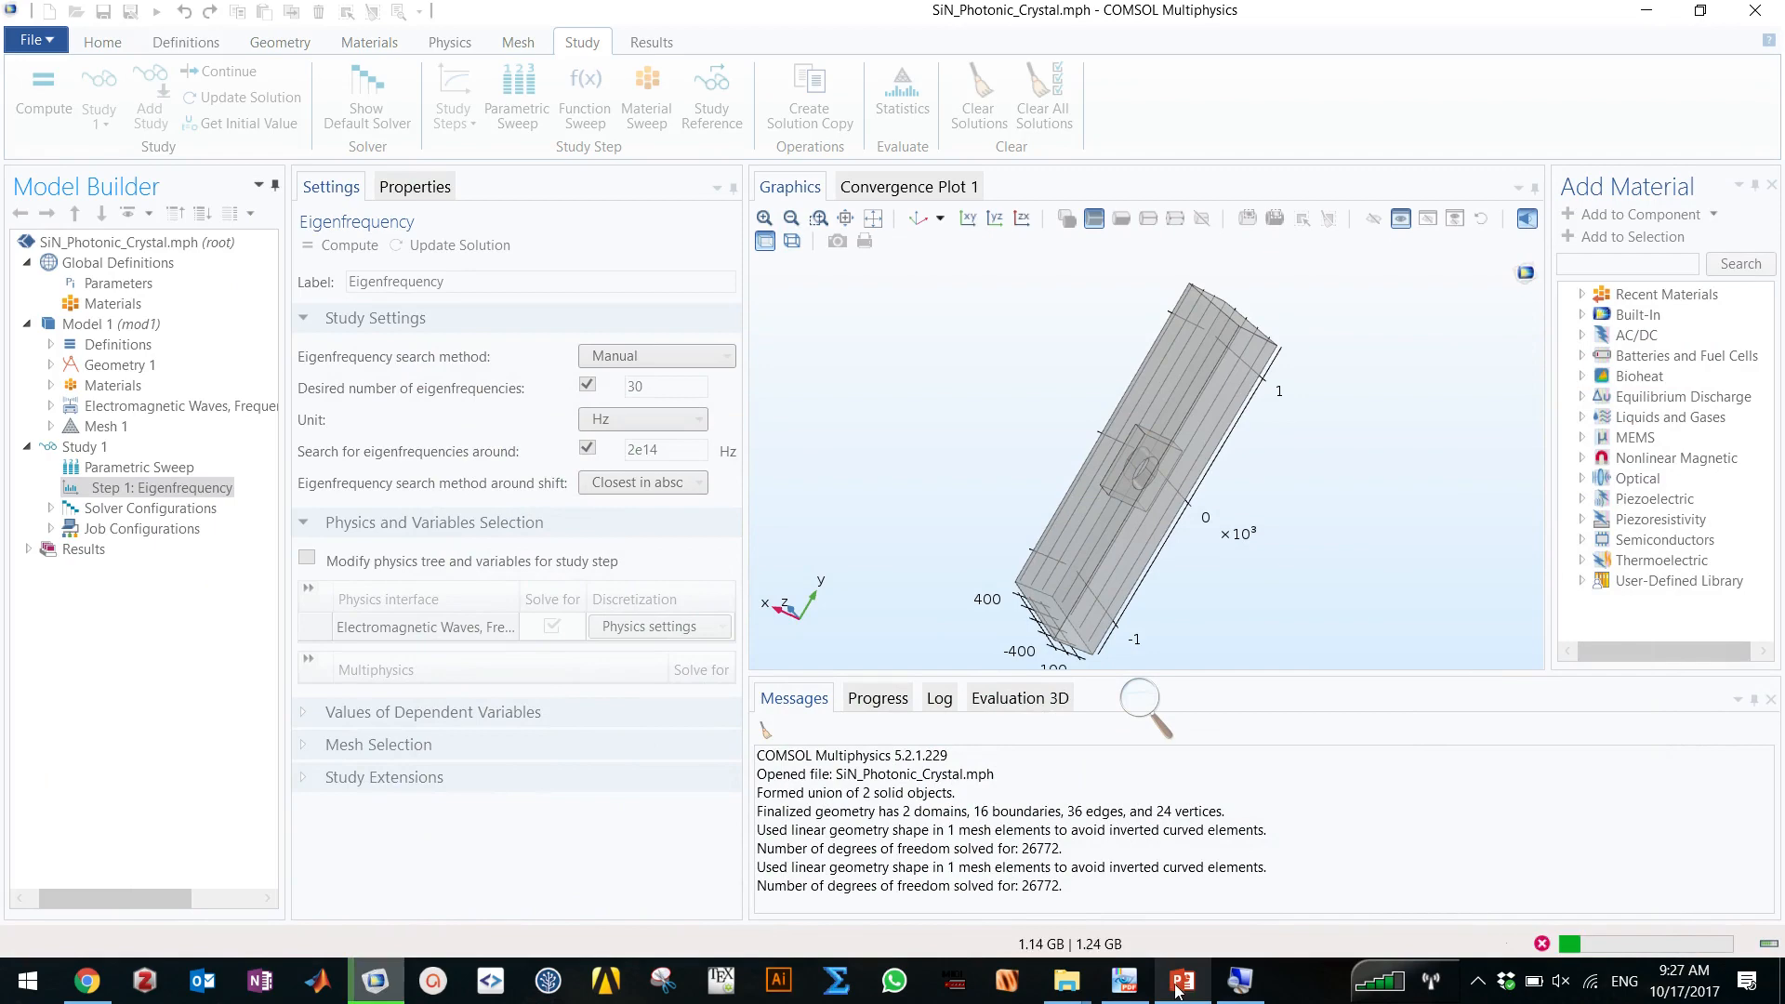
key(alt+Tab)
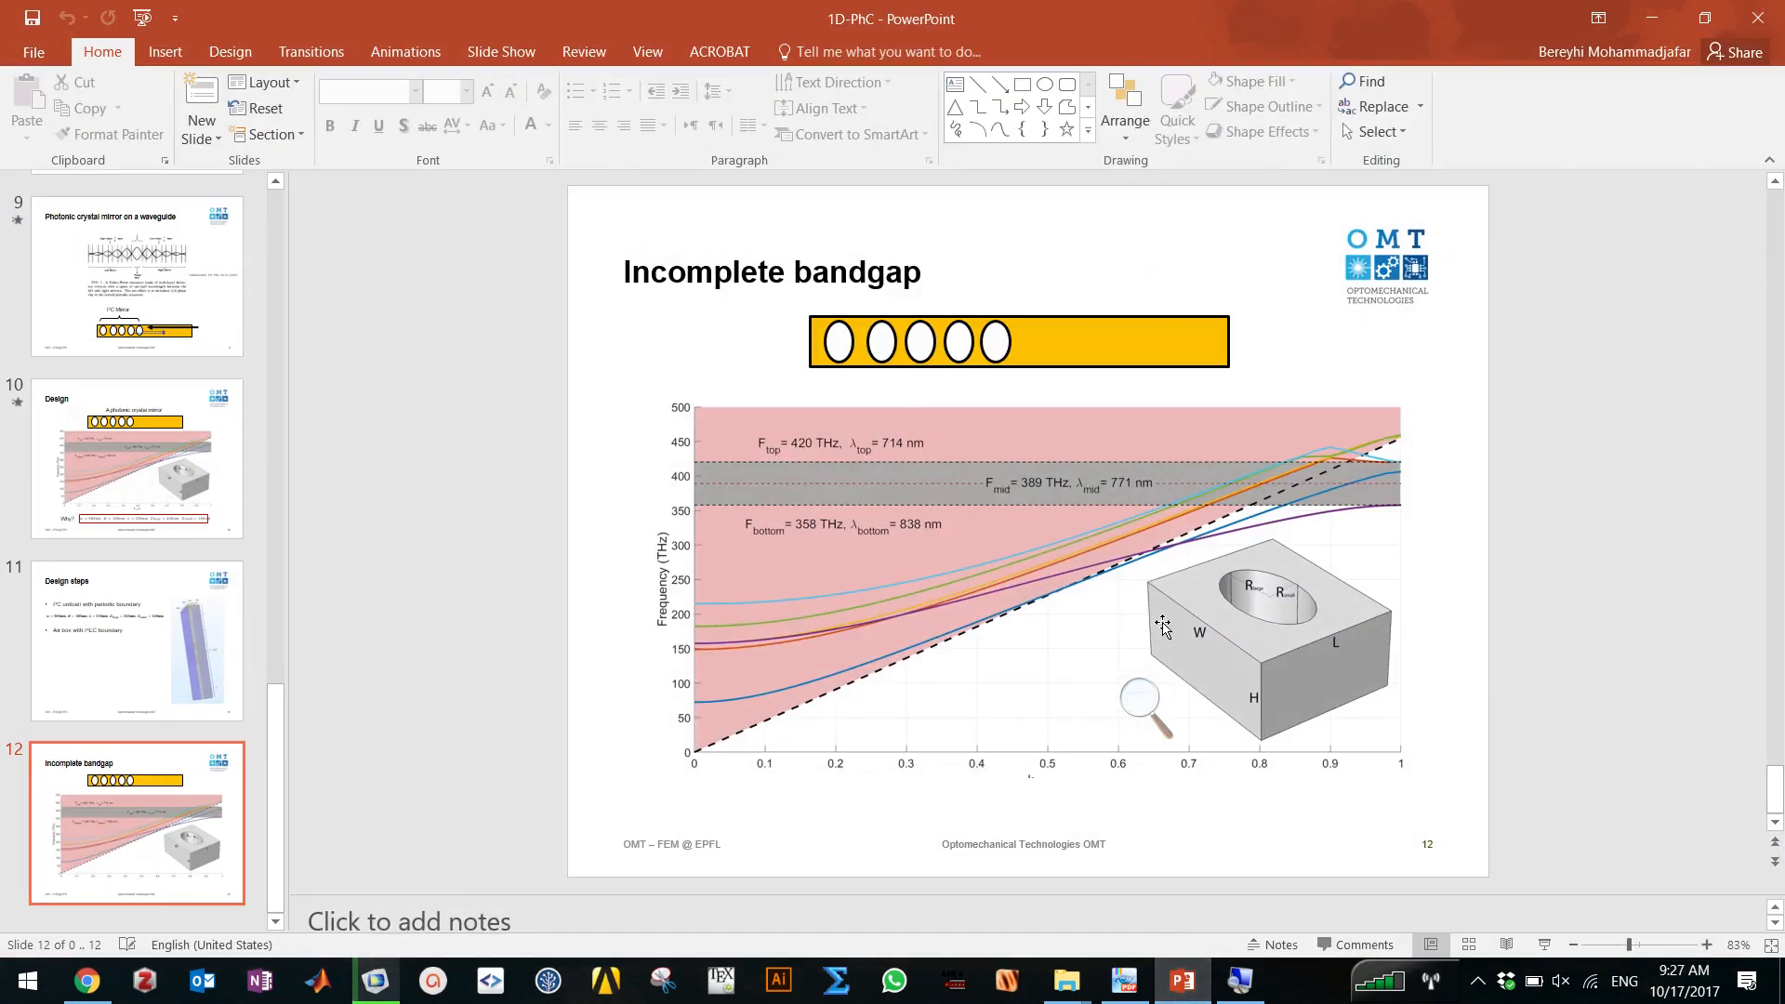